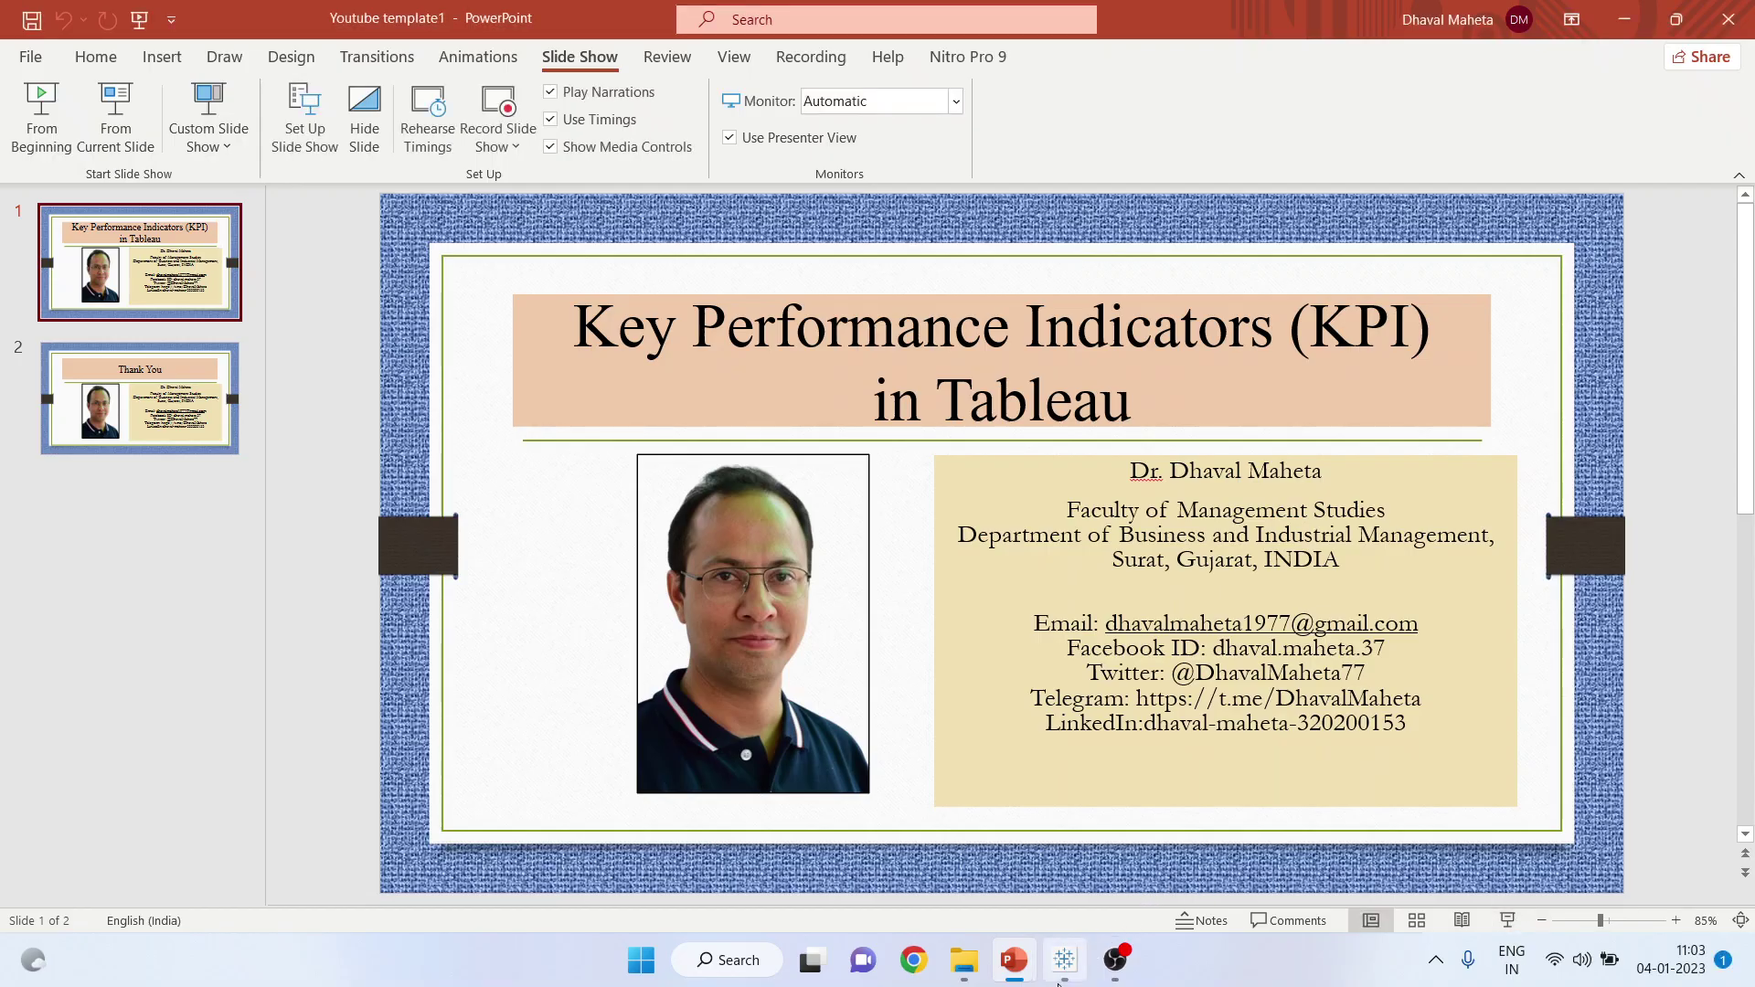
# Step: Build a text table with Region as columns, Sub-Category as rows, and SUM(Sales) in cells
pyautogui.click(1065, 960)
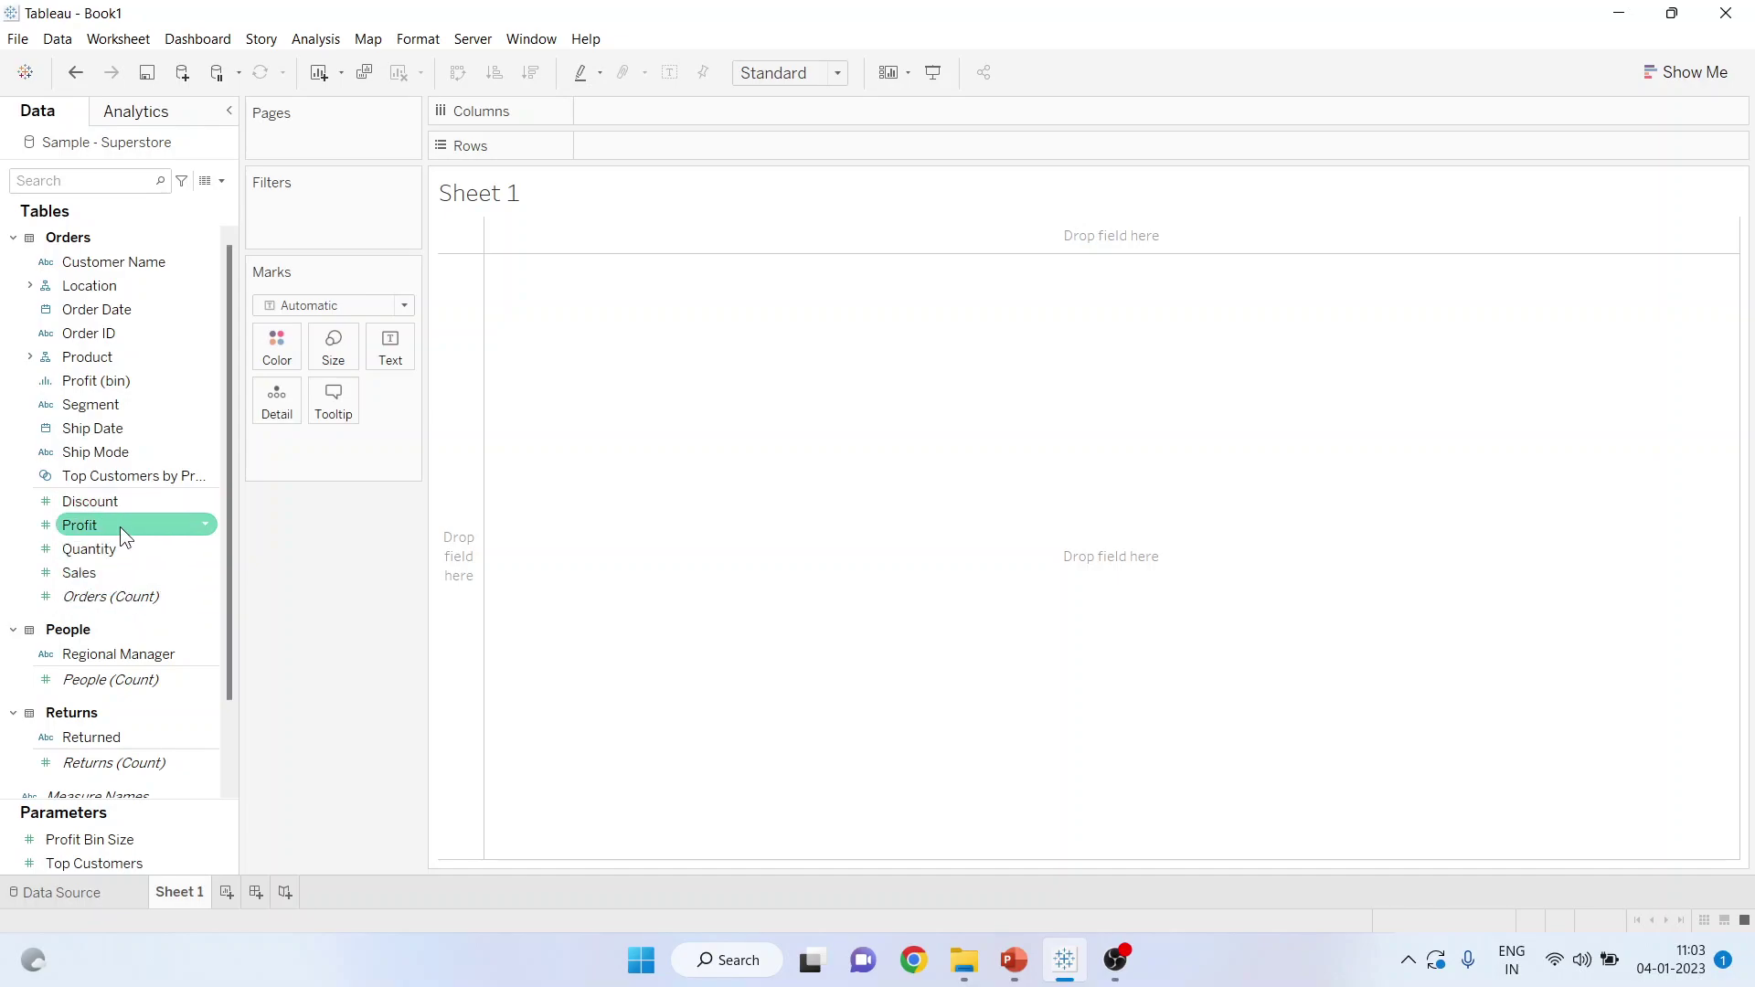
pyautogui.click(31, 286)
pyautogui.moveTo(100, 333); pyautogui.dragTo(604, 107)
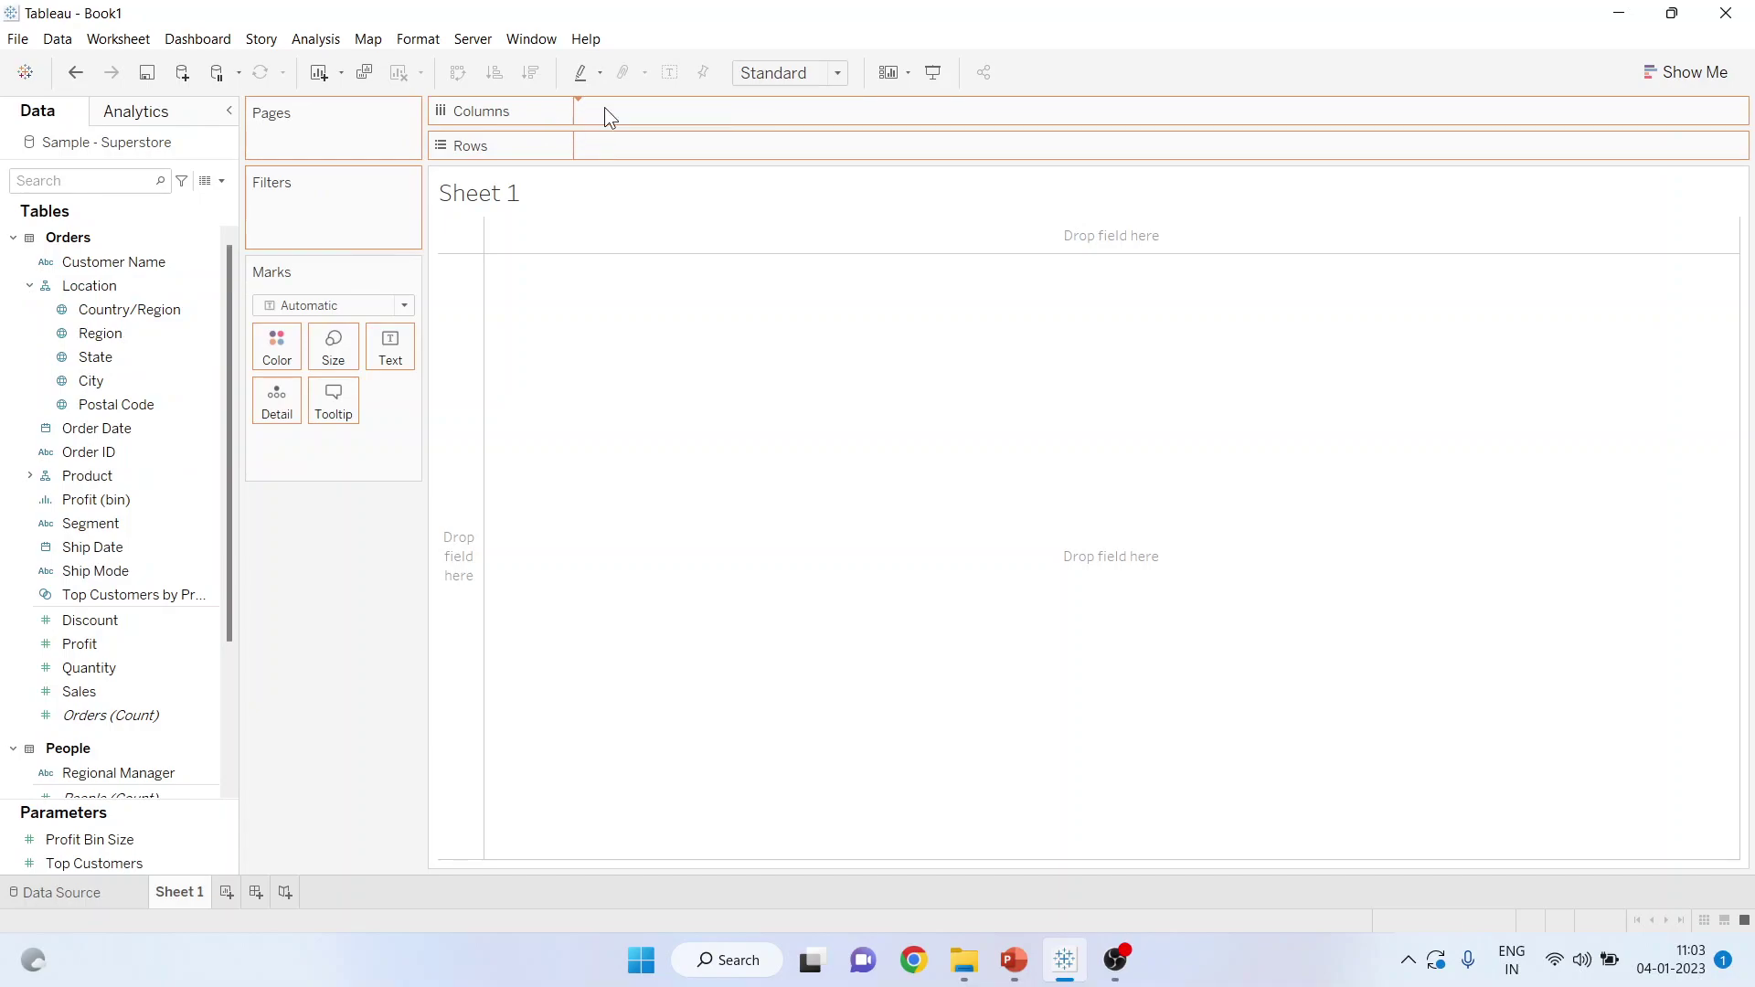
pyautogui.click(45, 521)
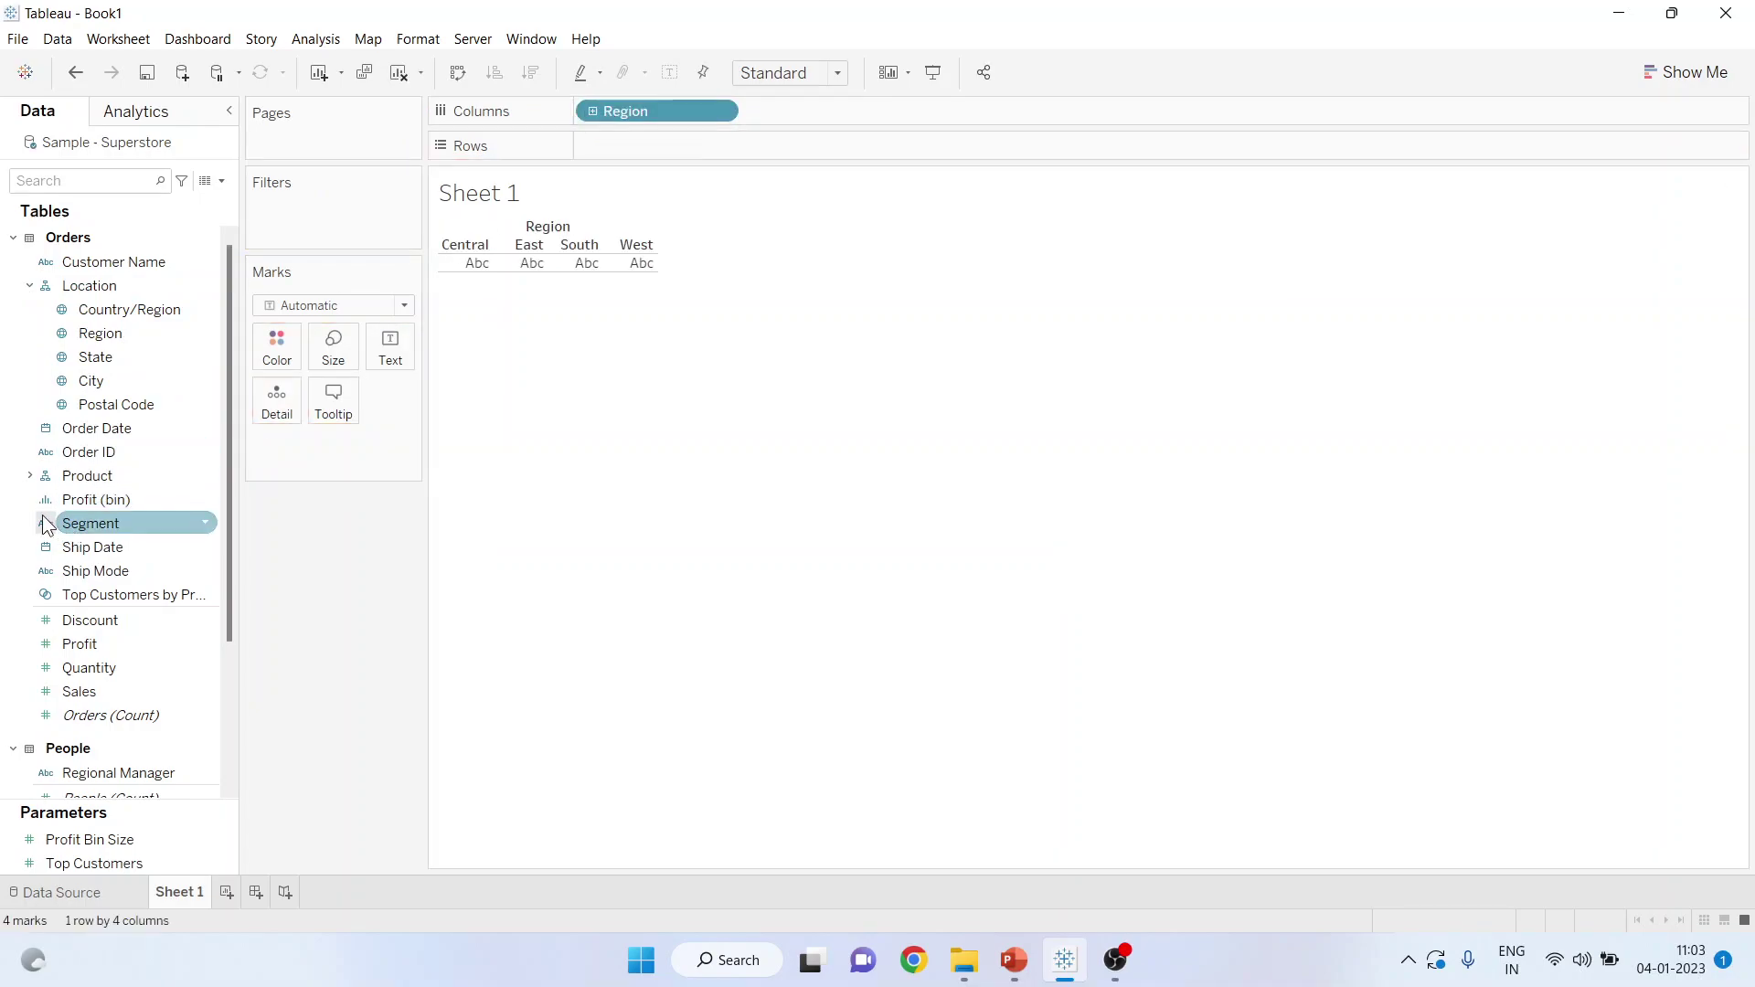
pyautogui.click(29, 475)
pyautogui.moveTo(111, 522); pyautogui.dragTo(610, 142)
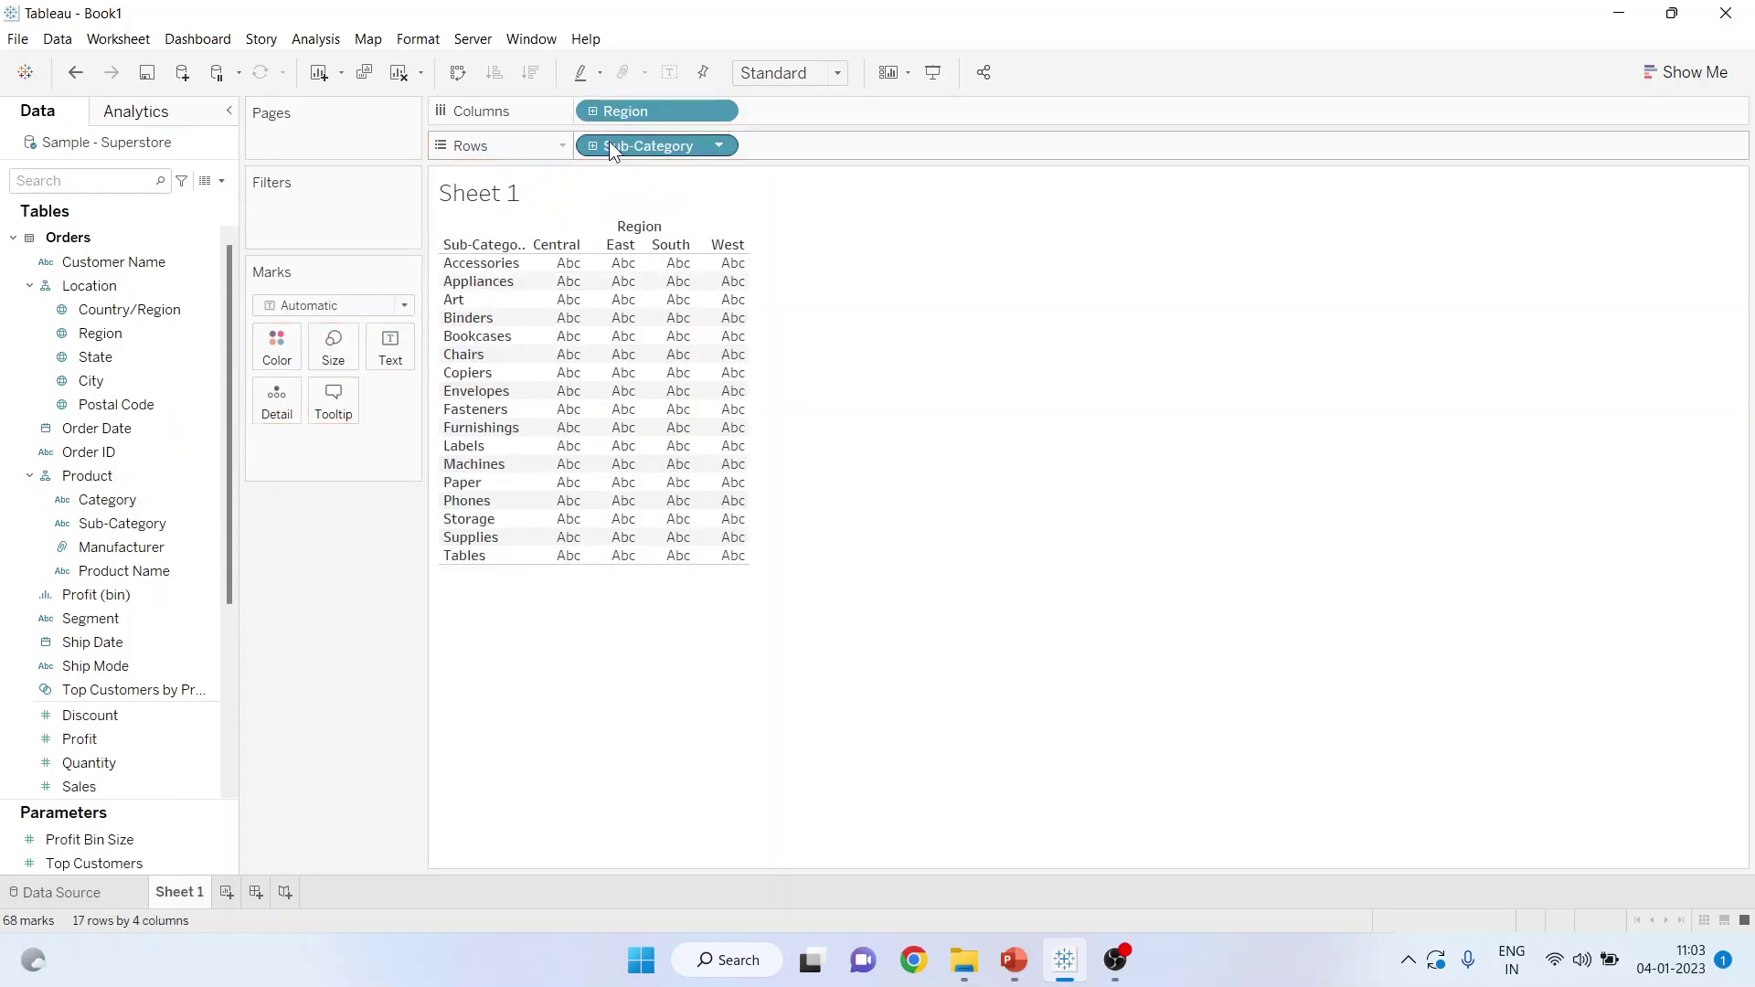
pyautogui.moveTo(78, 785)
pyautogui.mouseDown()
pyautogui.moveTo(566, 563)
pyautogui.moveTo(615, 450)
pyautogui.mouseUp()
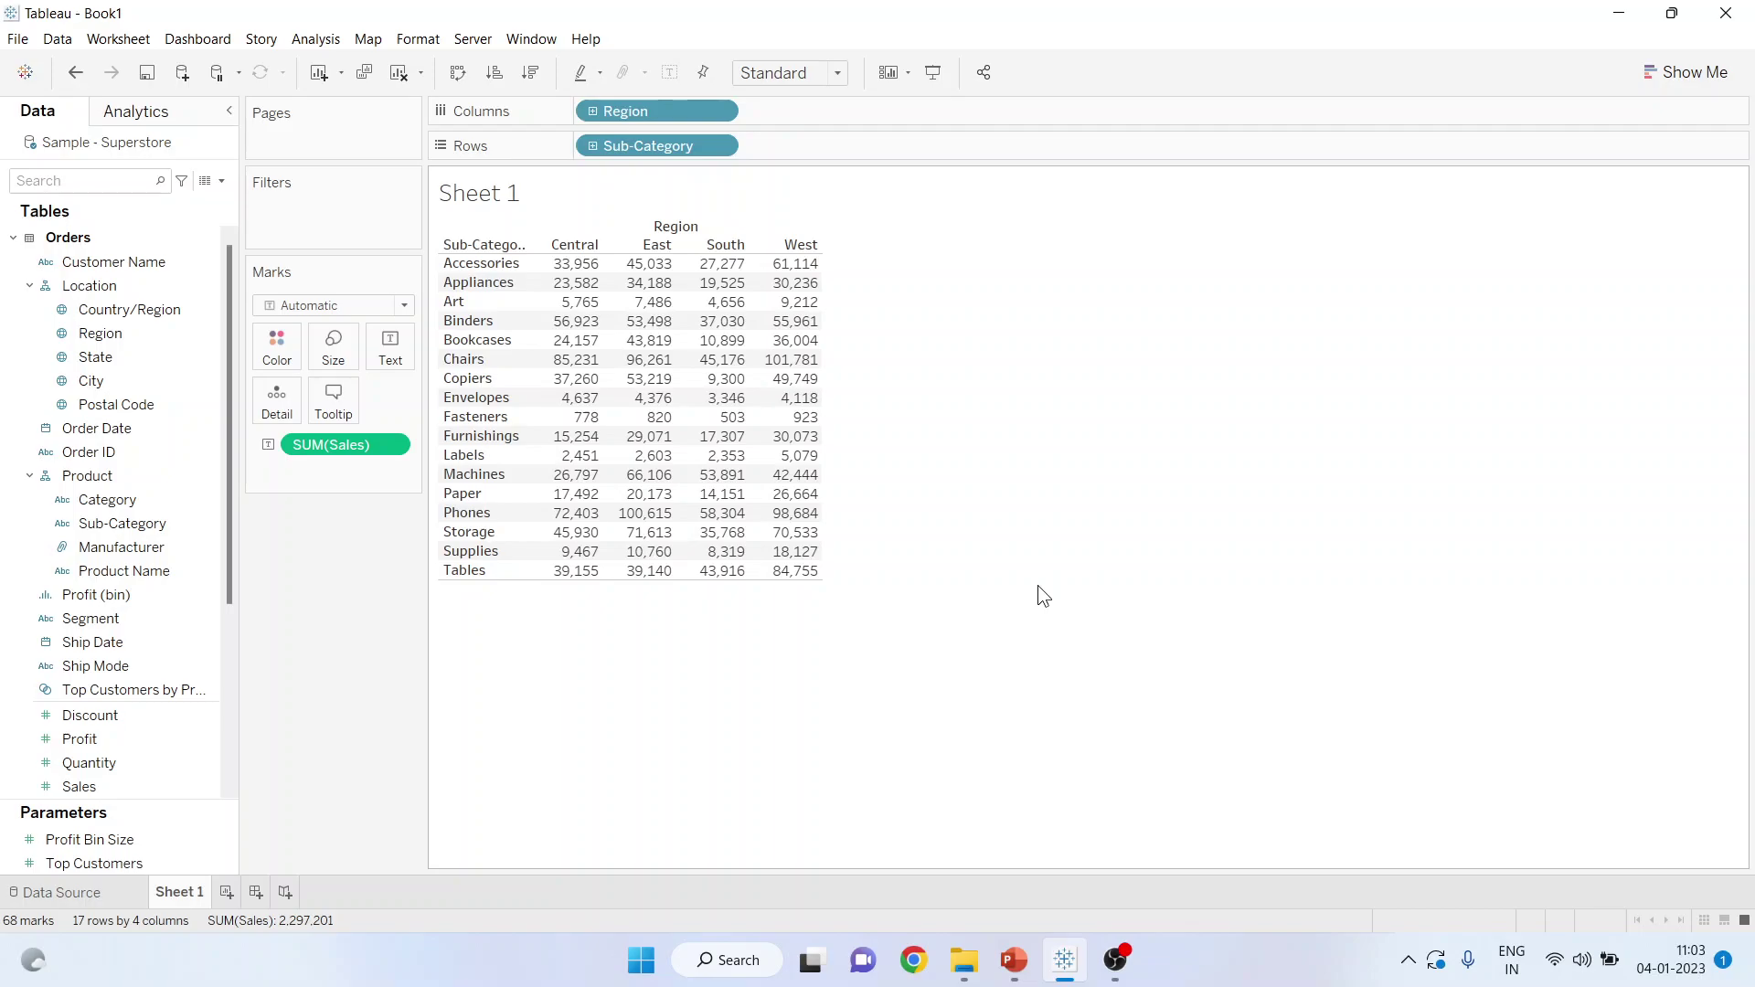
# Step: Create a calculated field named KPI beginning with IF SUM([Sales]) > 30000
pyautogui.click(222, 180)
pyautogui.click(192, 202)
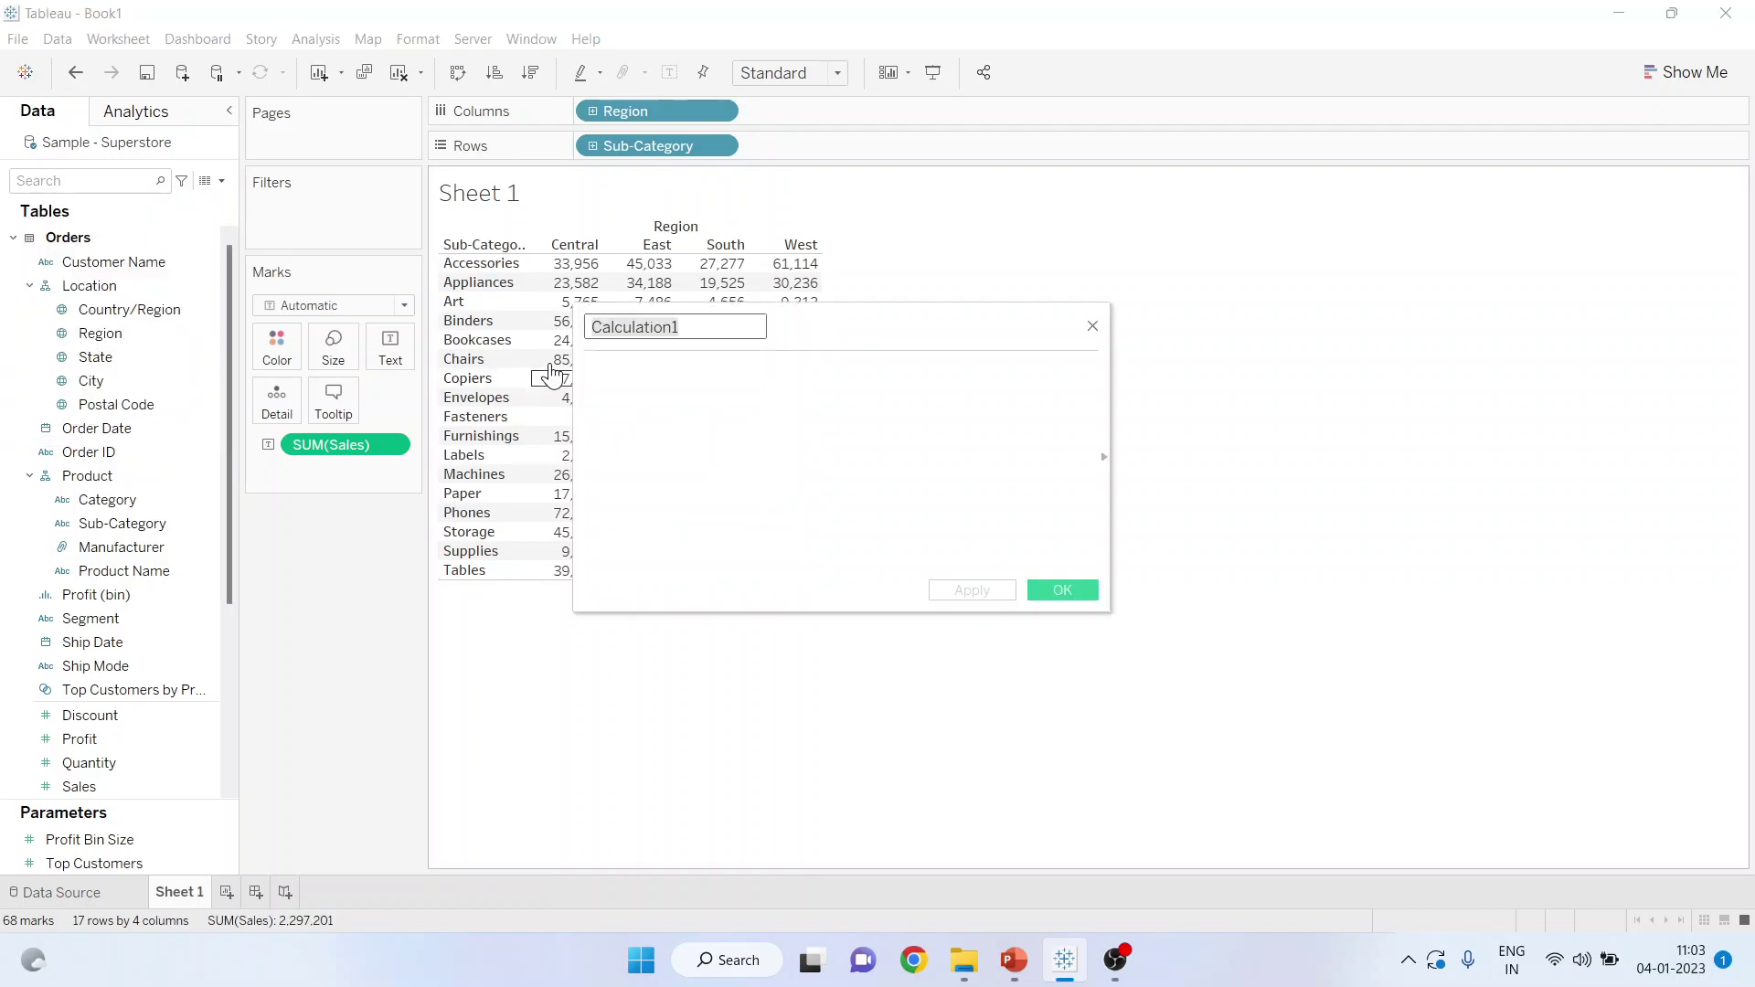
pyautogui.write('KP')
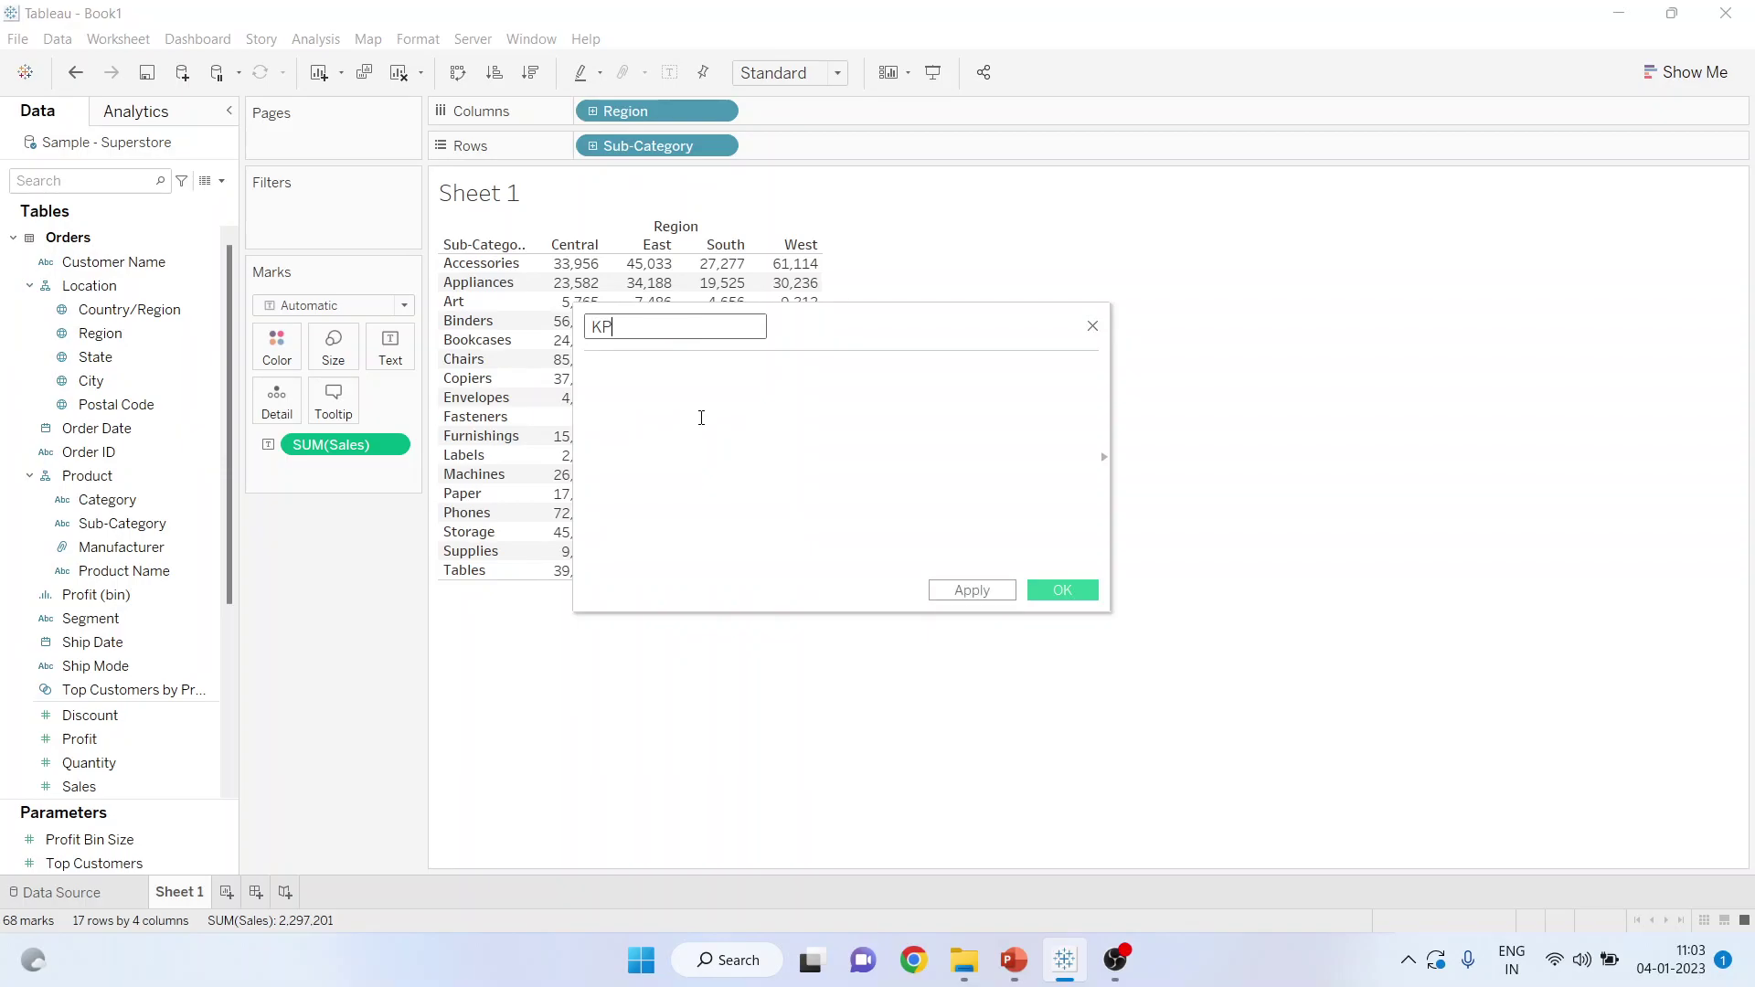
pyautogui.write('I')
pyautogui.click(658, 383)
pyautogui.write('i')
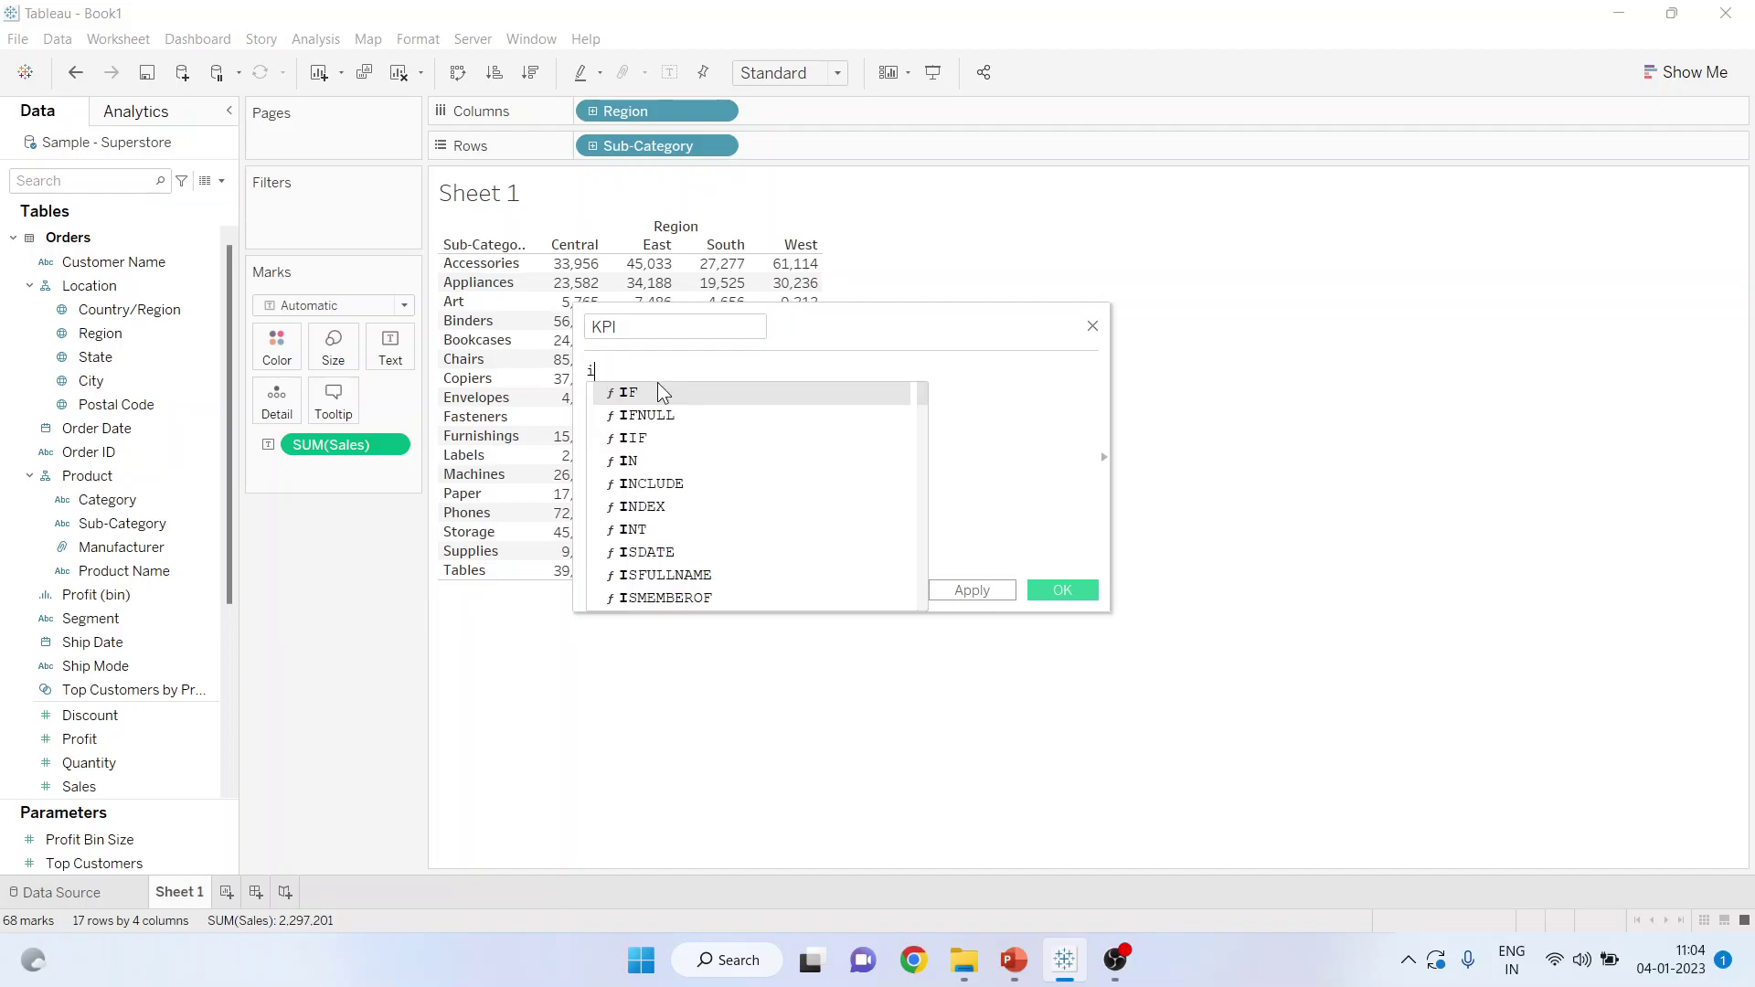
pyautogui.write('f')
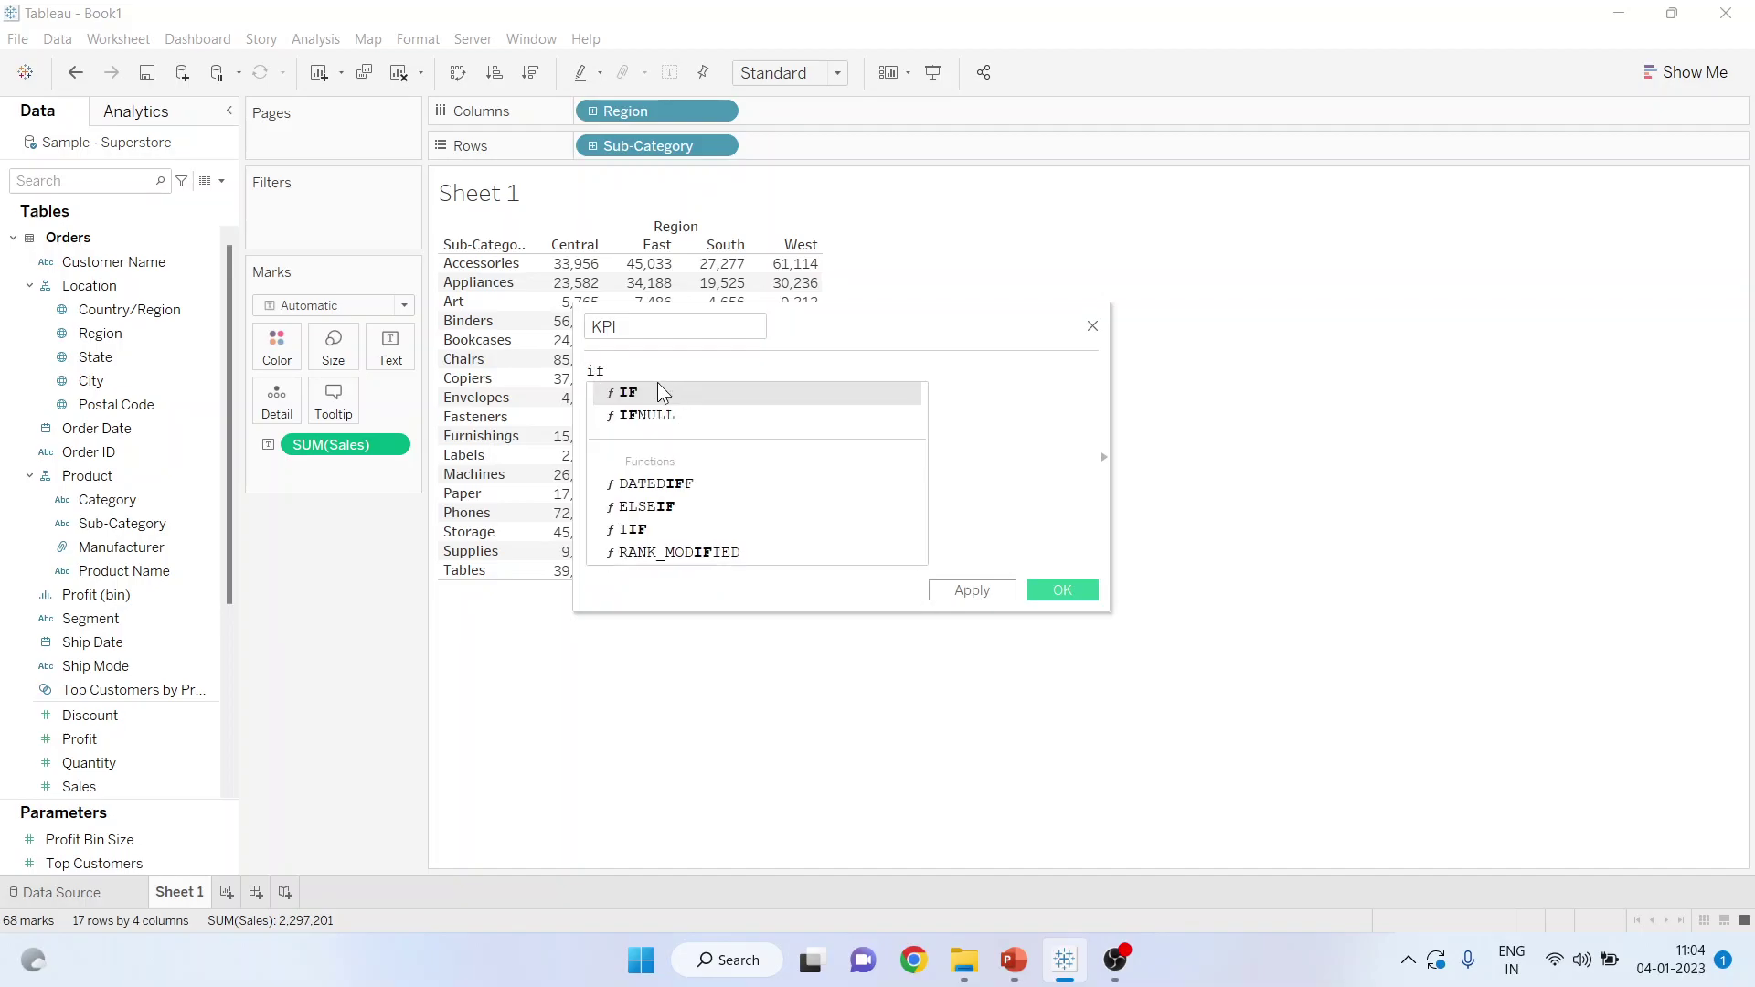
pyautogui.press('Return')
pyautogui.write('sum')
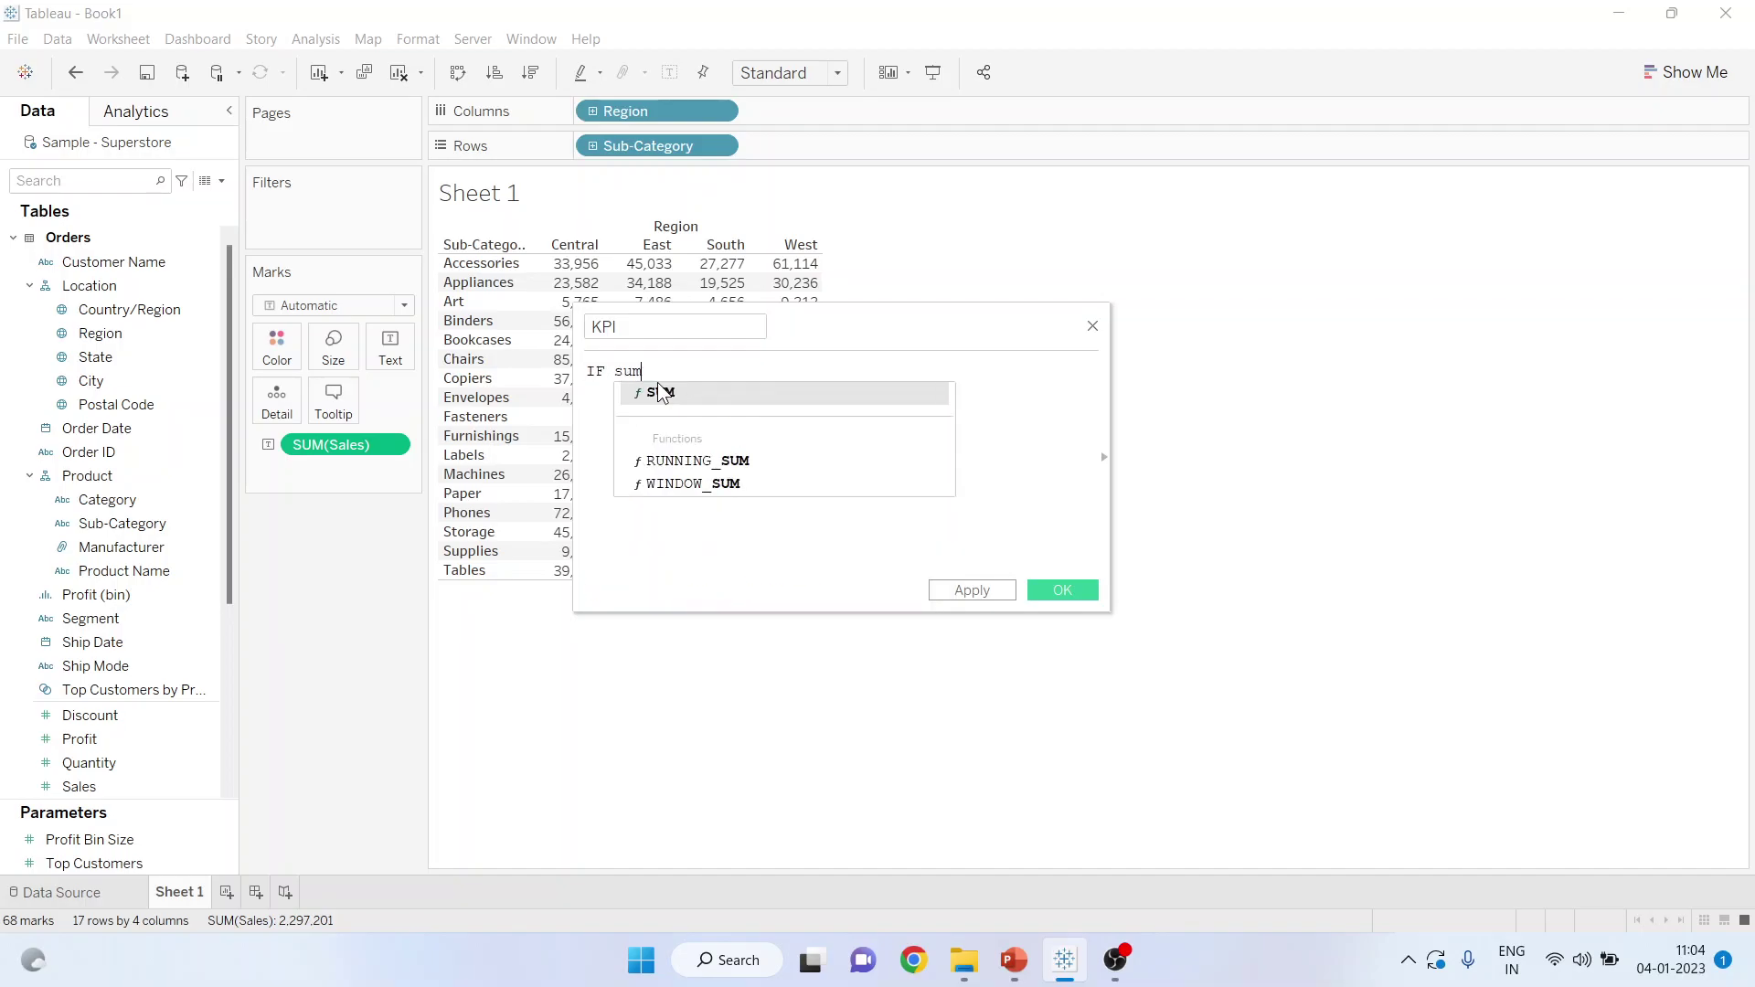
pyautogui.write('(sal')
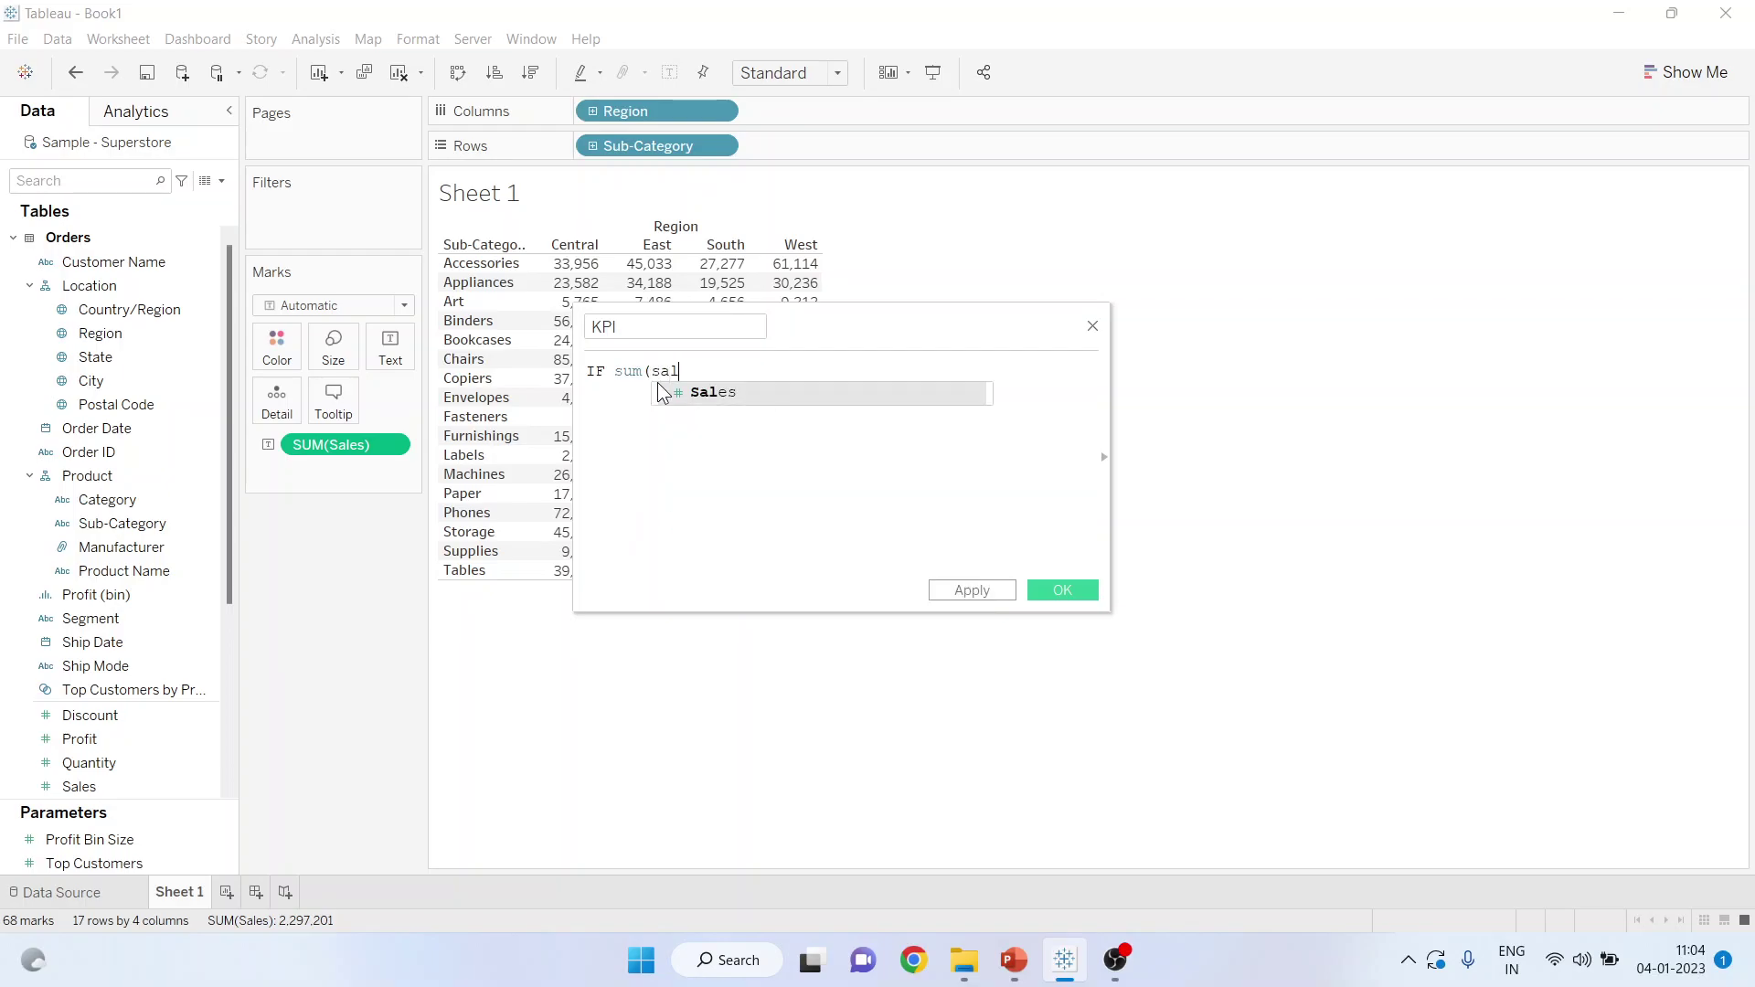
pyautogui.press('Return')
pyautogui.write(')')
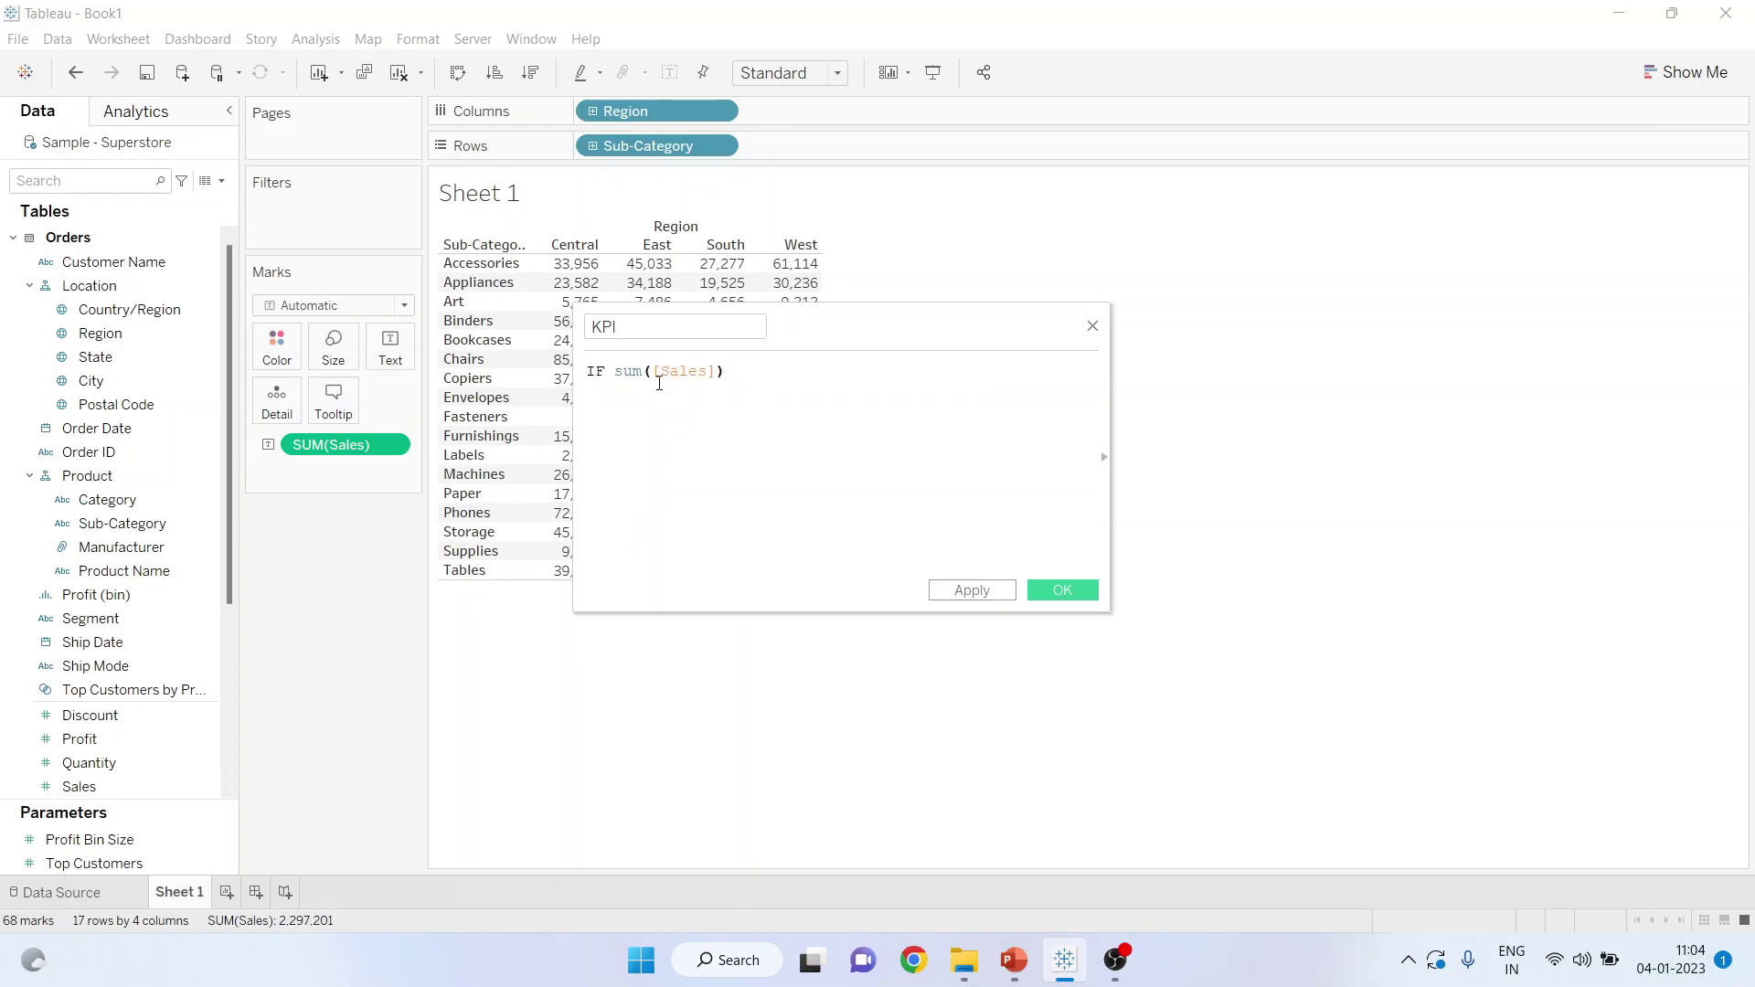
pyautogui.write(' >')
pyautogui.write(' 30')
pyautogui.write('000 t')
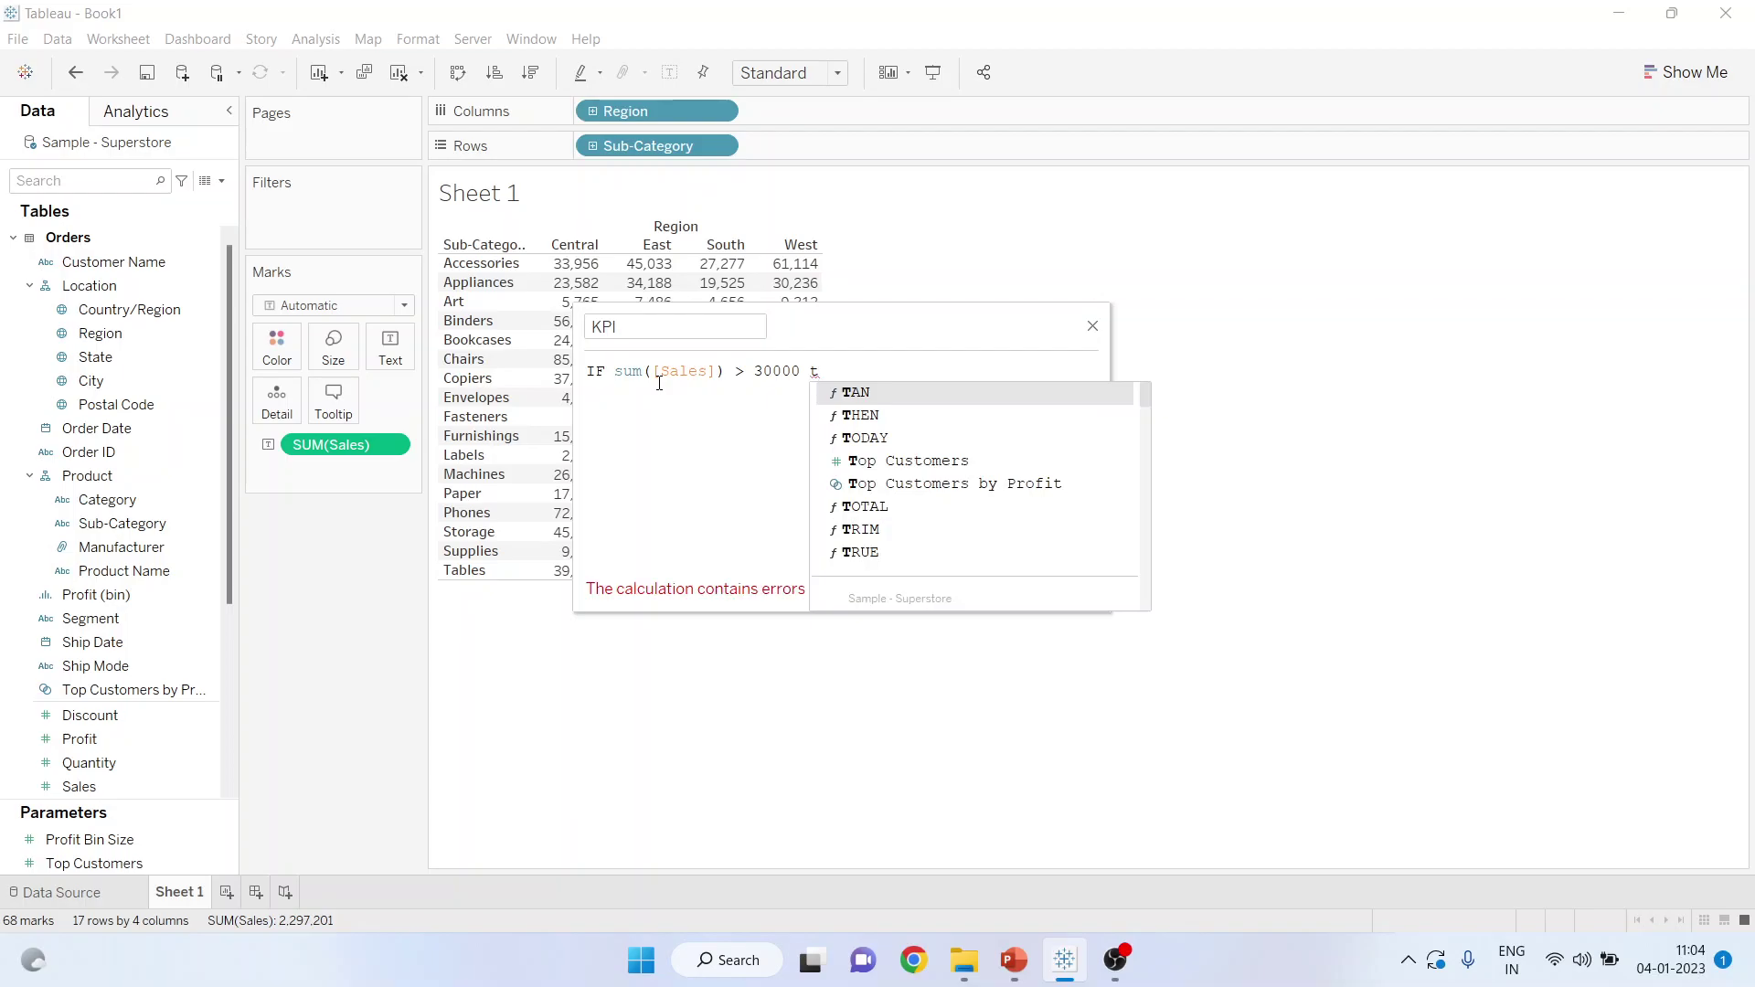
# Step: Complete the formula with THEN 'Above' ELSE 'Below' END and save the KPI field
pyautogui.press('Down')
pyautogui.press('Return')
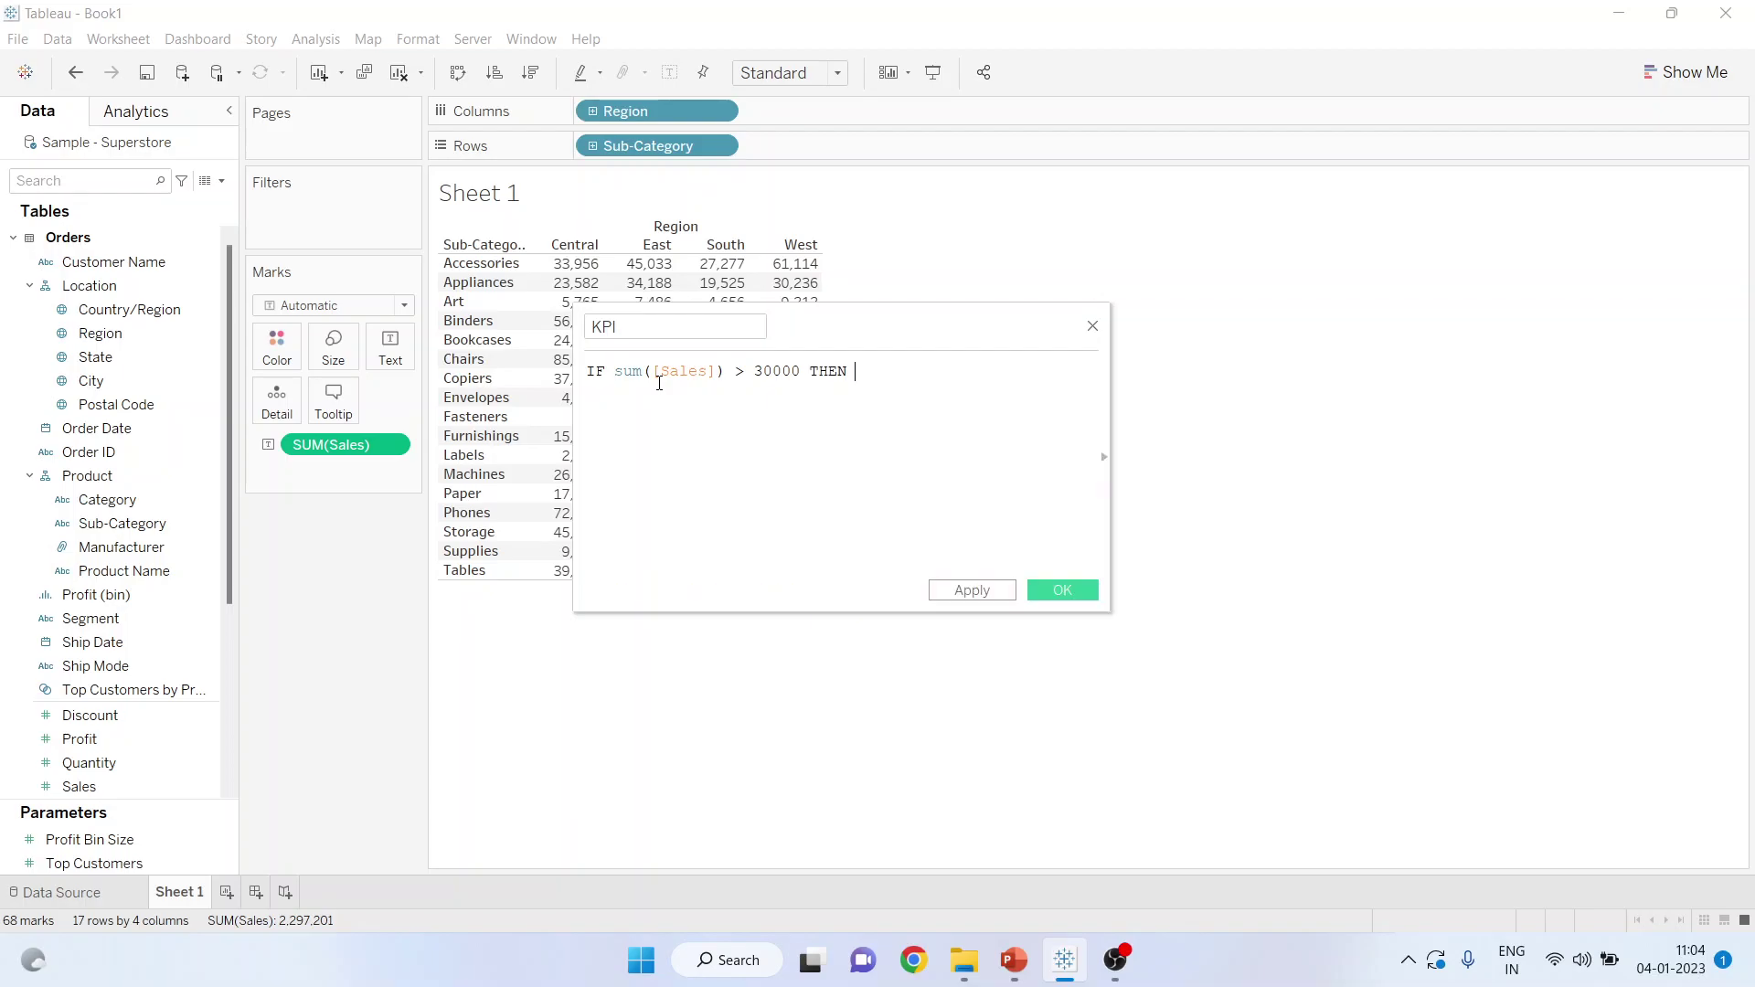
pyautogui.write('A')
pyautogui.write("bove'")
pyautogui.press('Return')
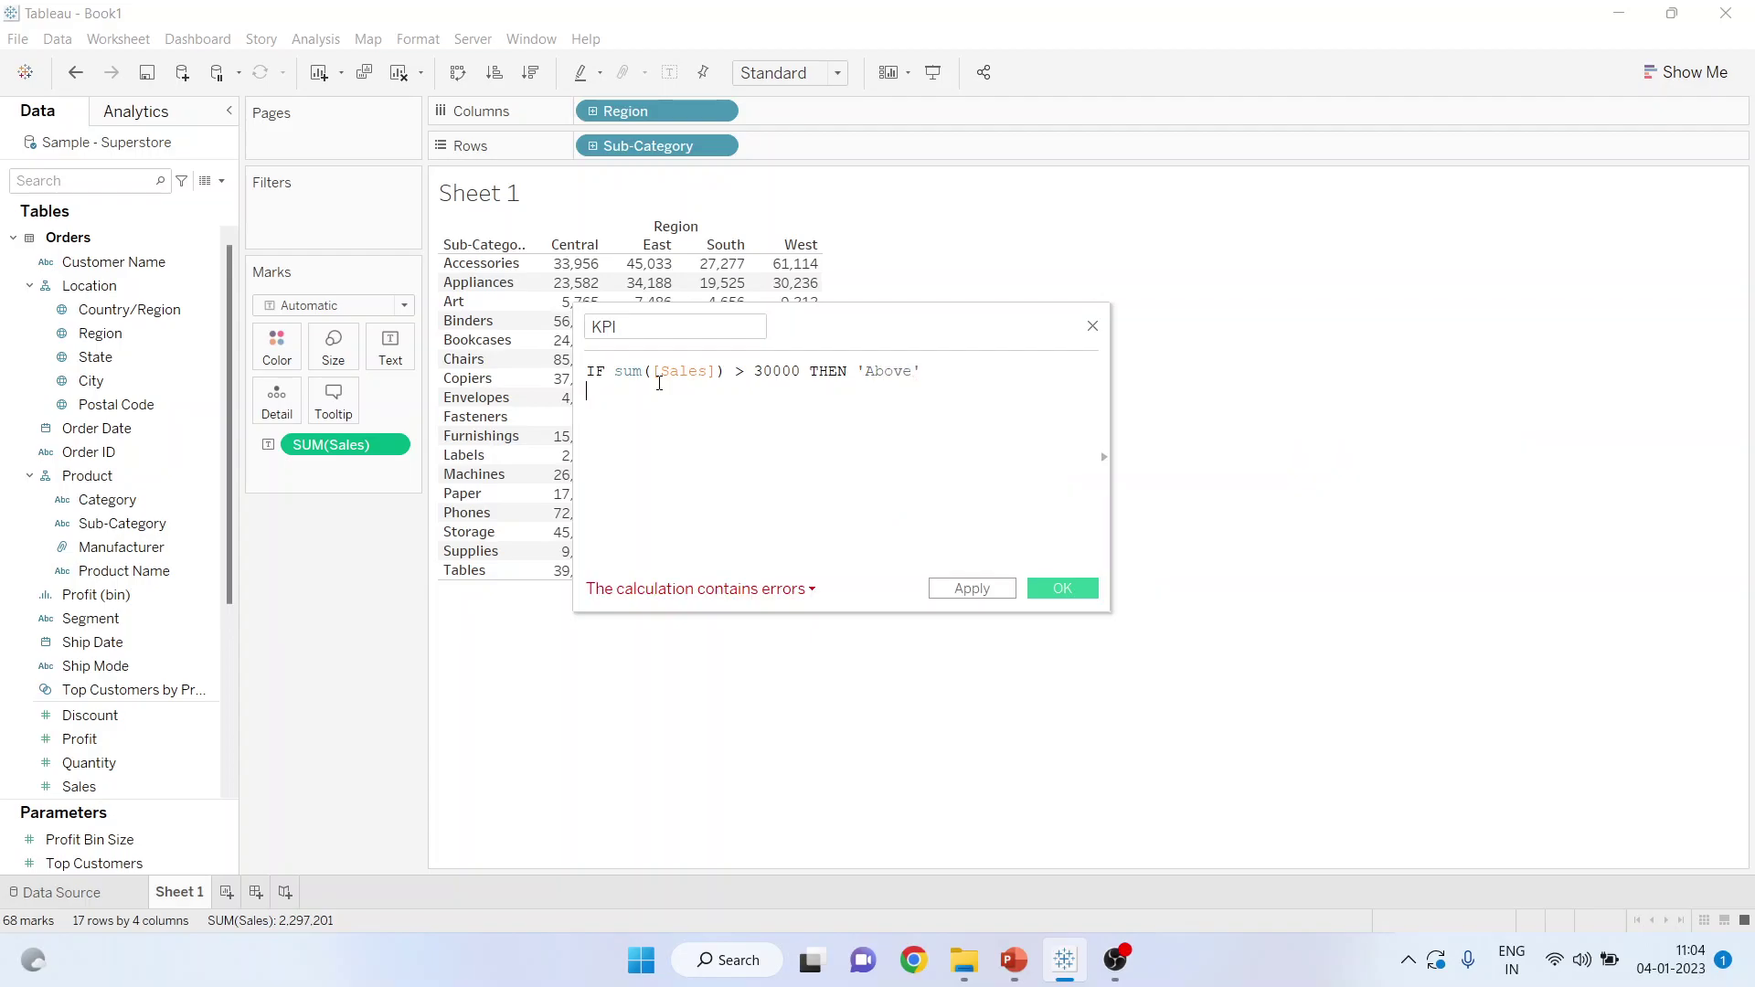
pyautogui.write('els')
pyautogui.press('Return')
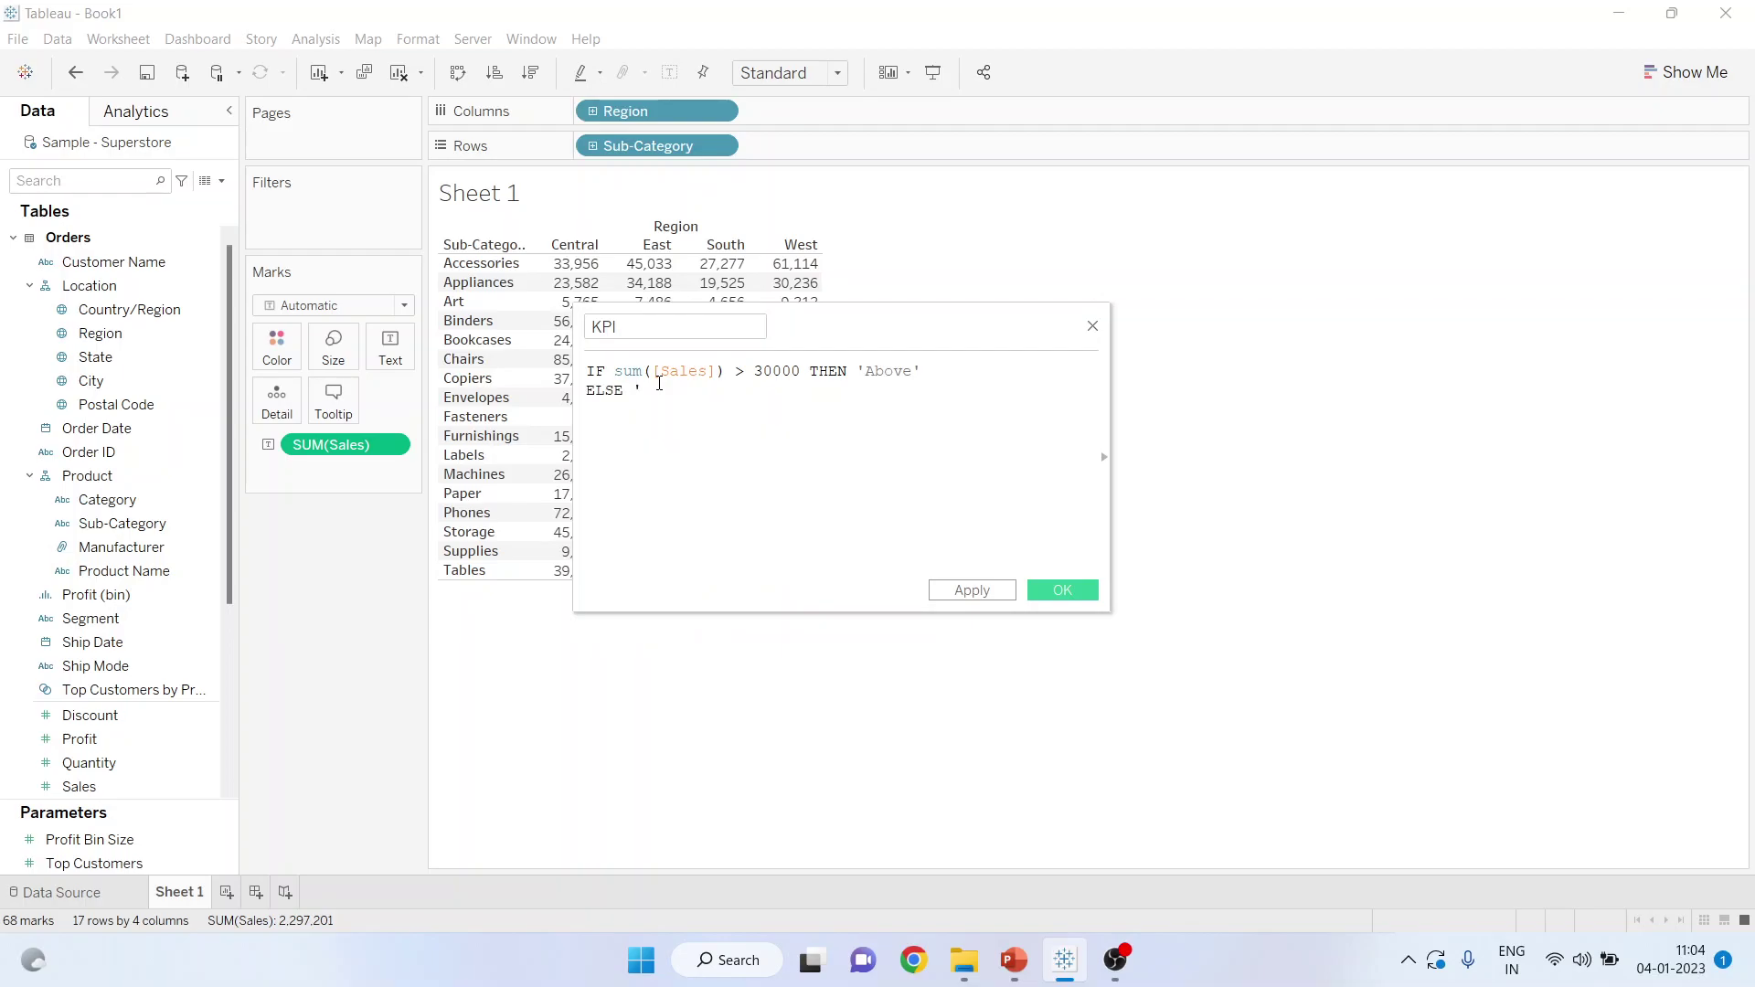
pyautogui.write("Below'")
pyautogui.press('Return')
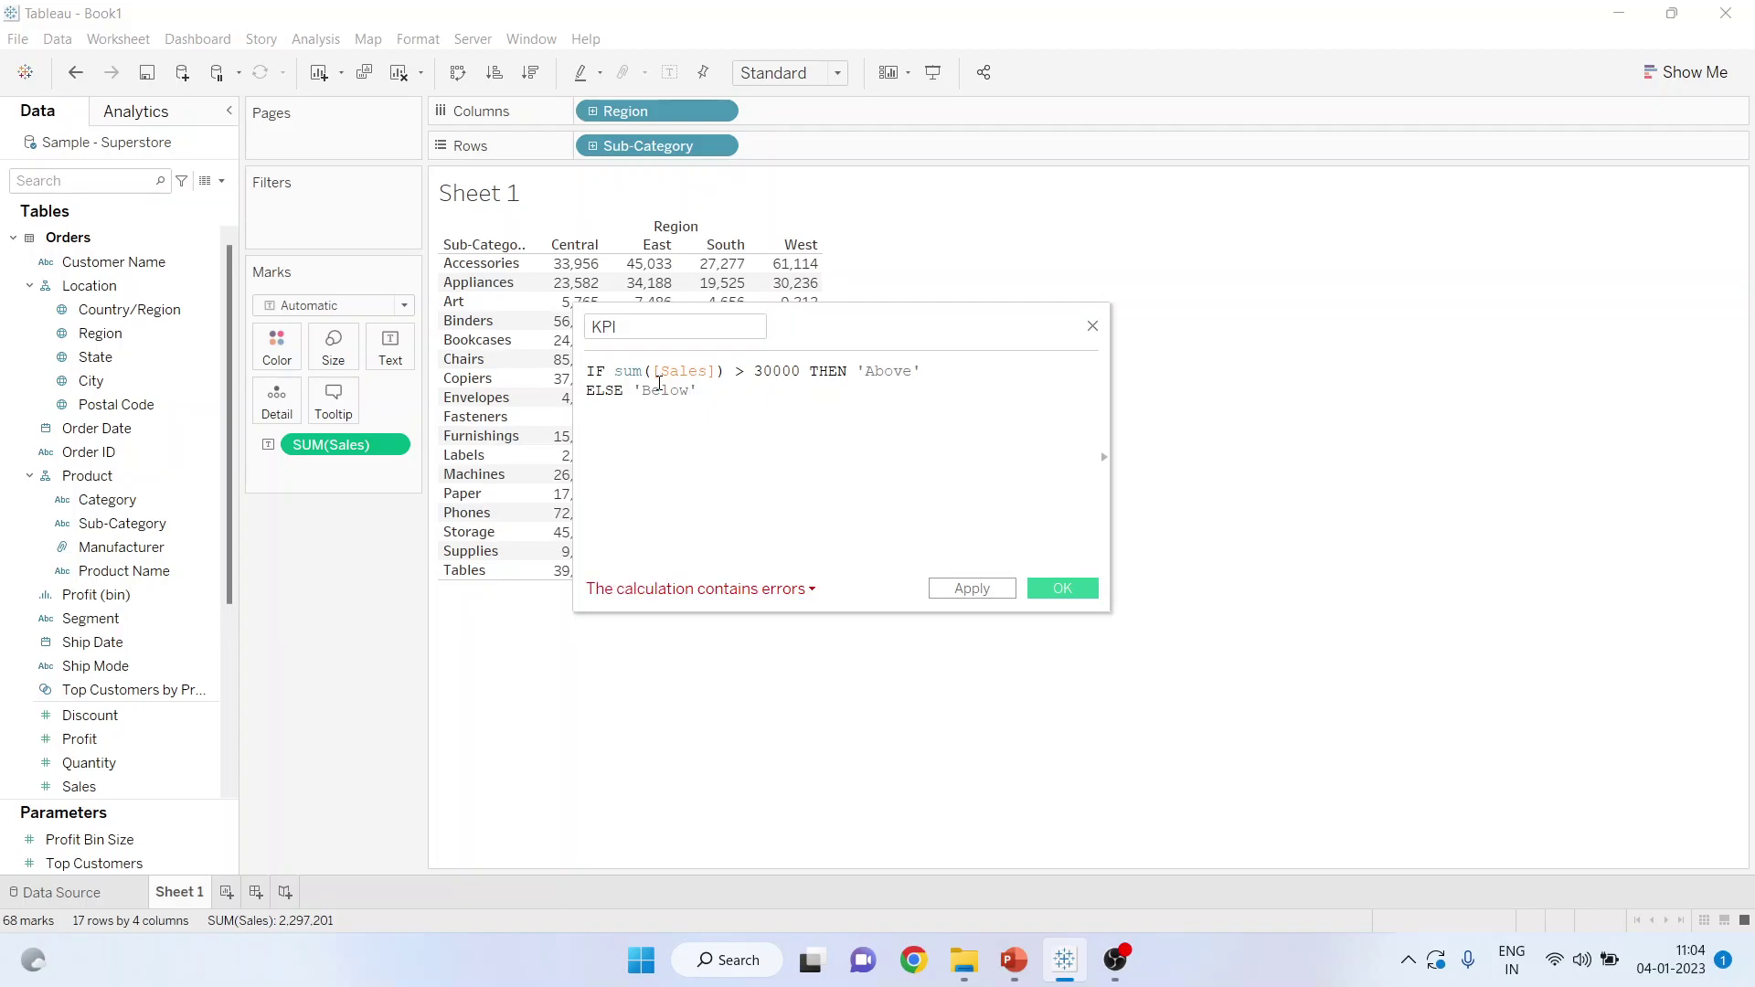
pyautogui.write('end')
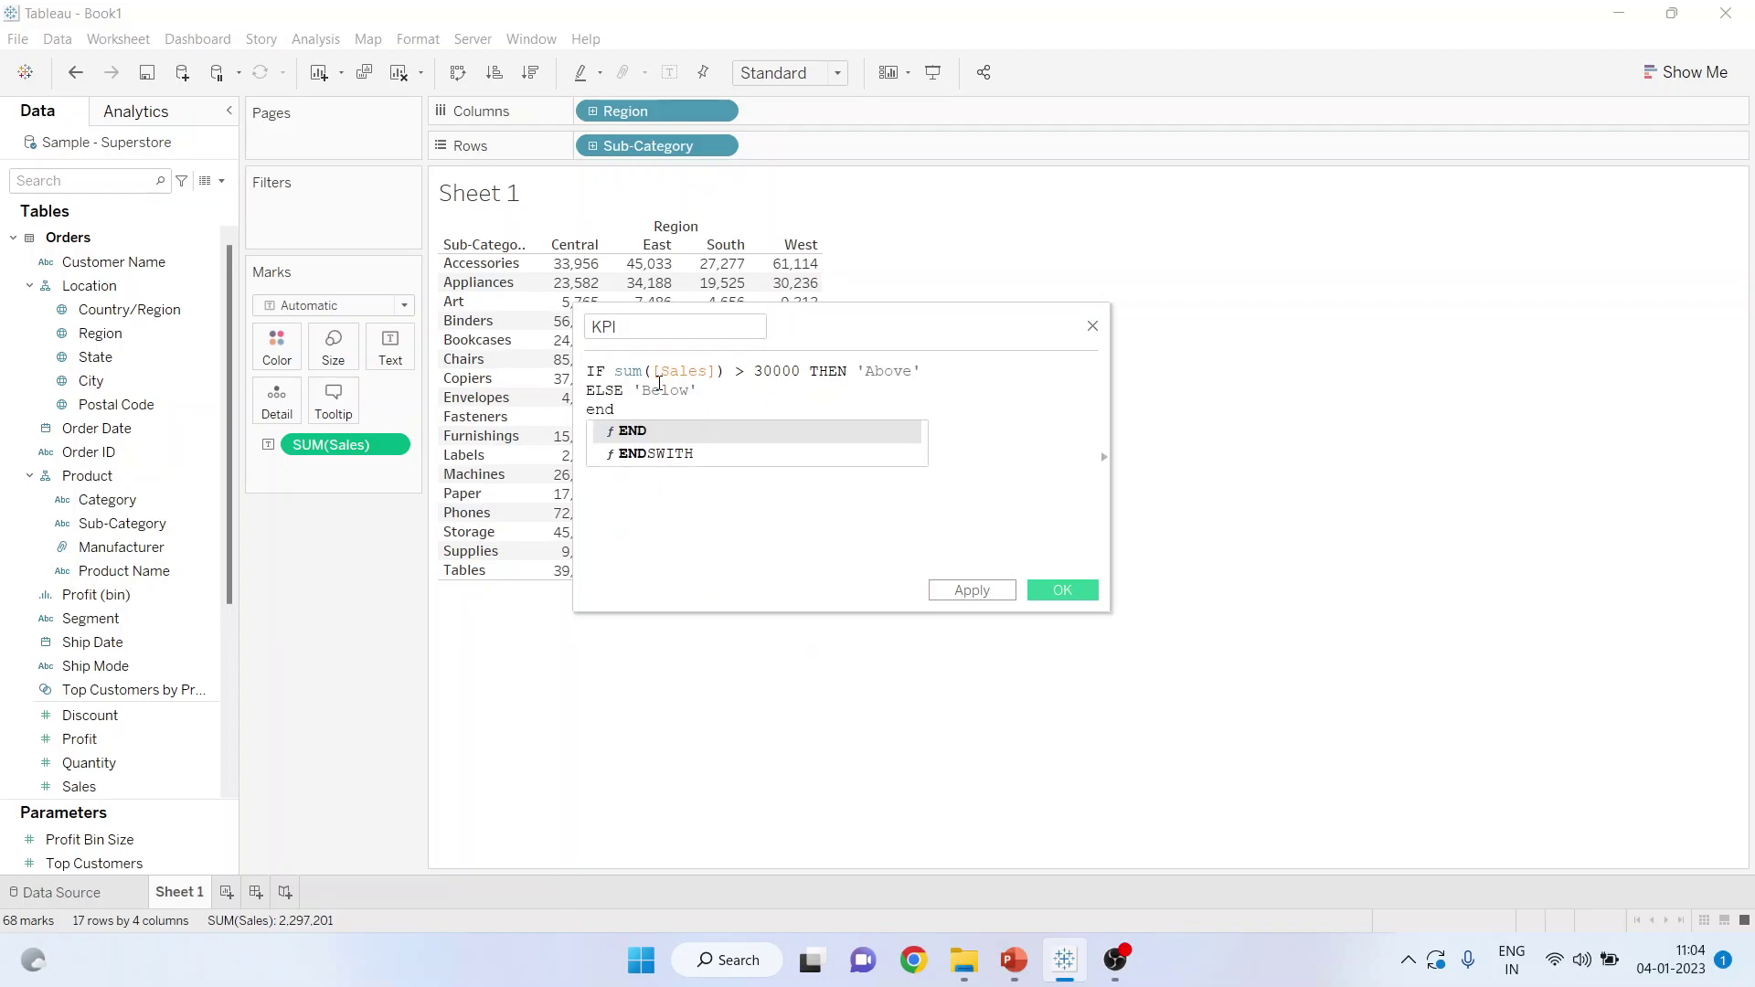
pyautogui.press('Return')
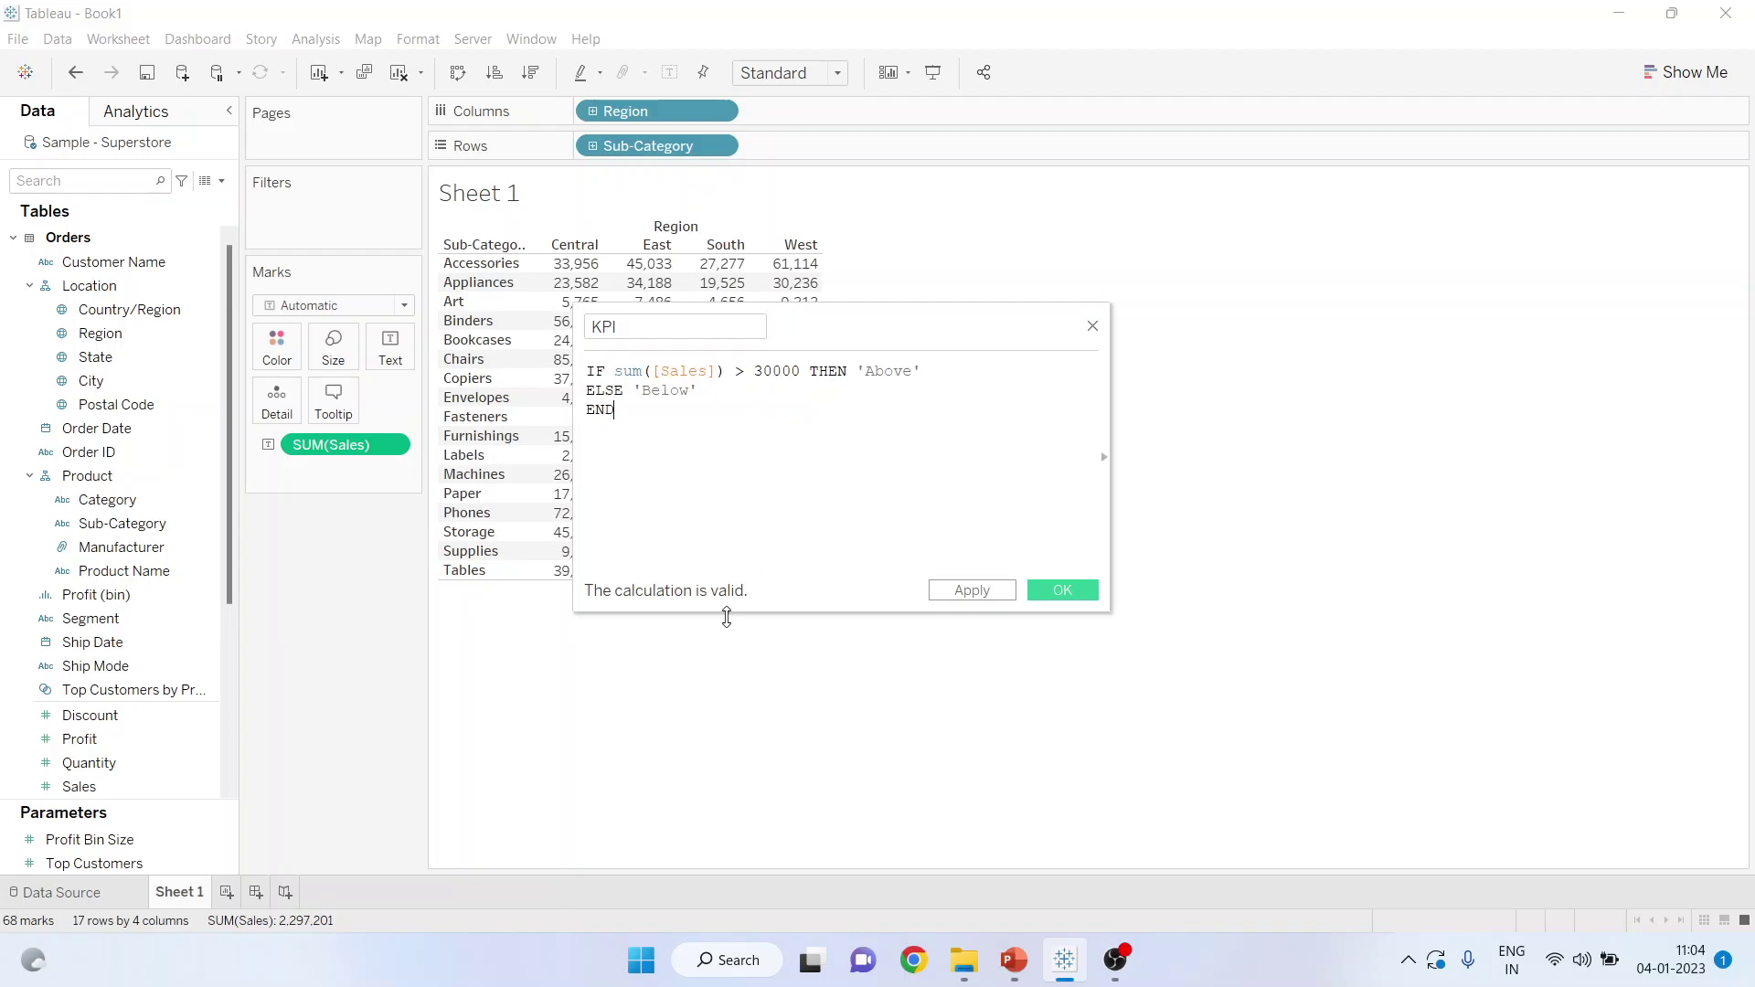
pyautogui.click(1047, 591)
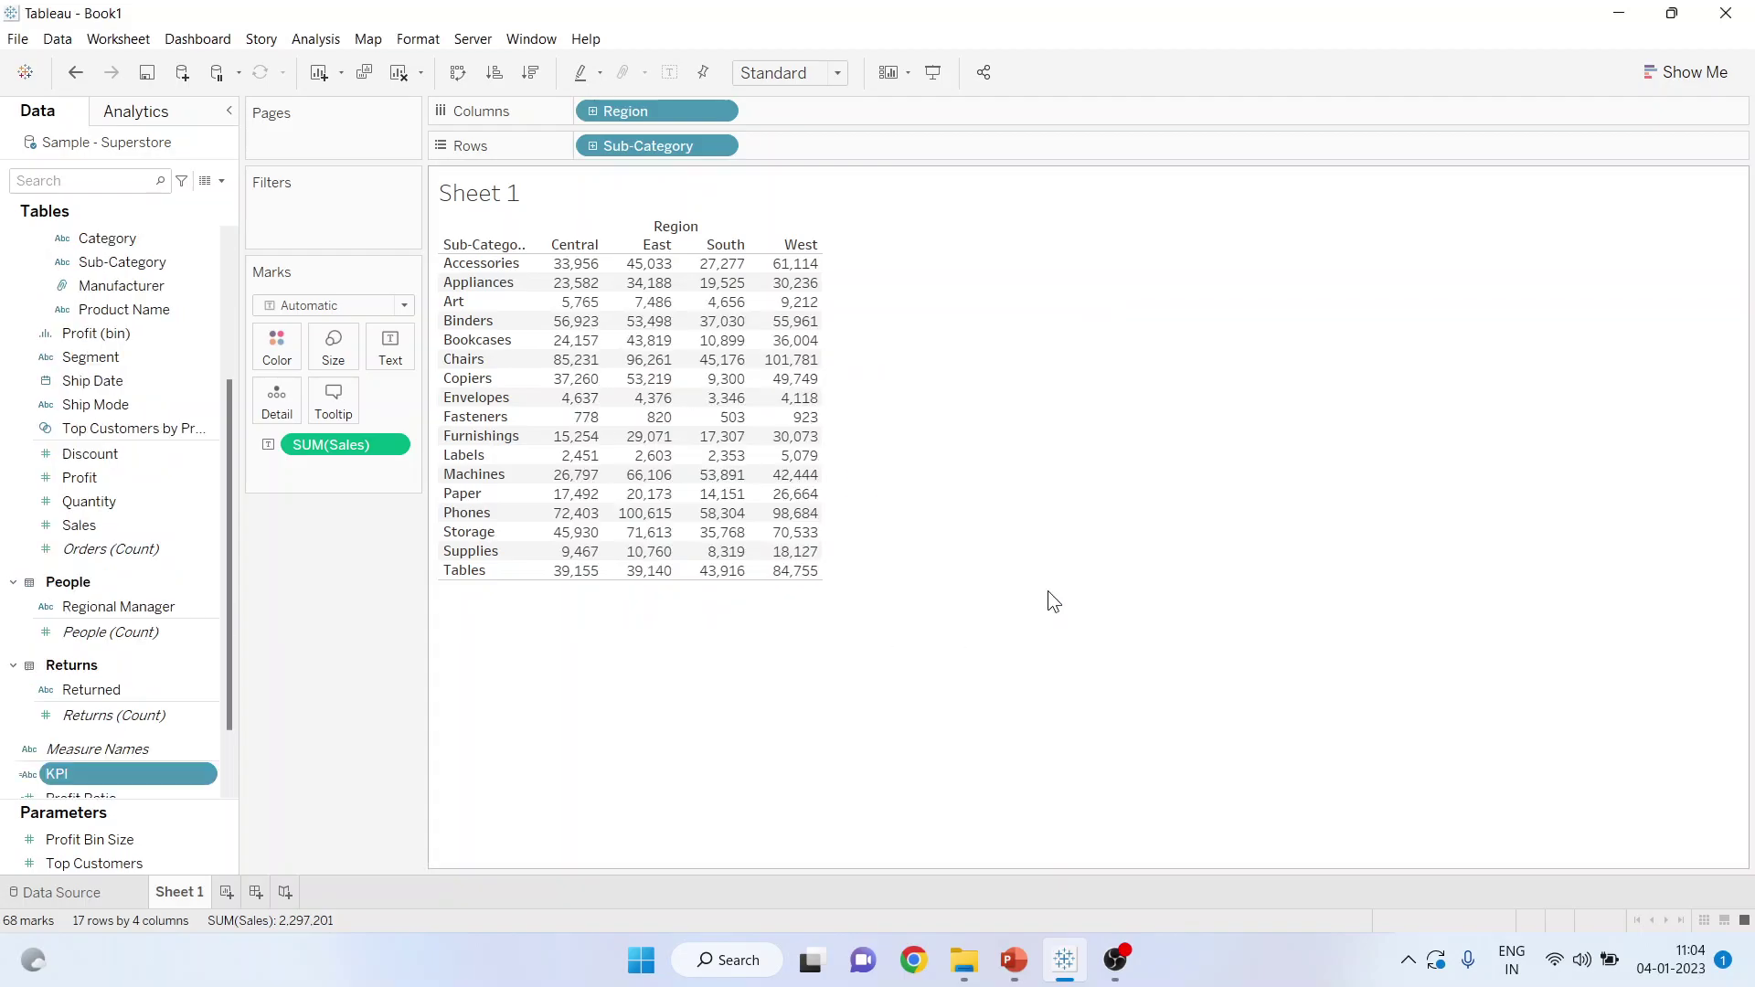
pyautogui.click(403, 306)
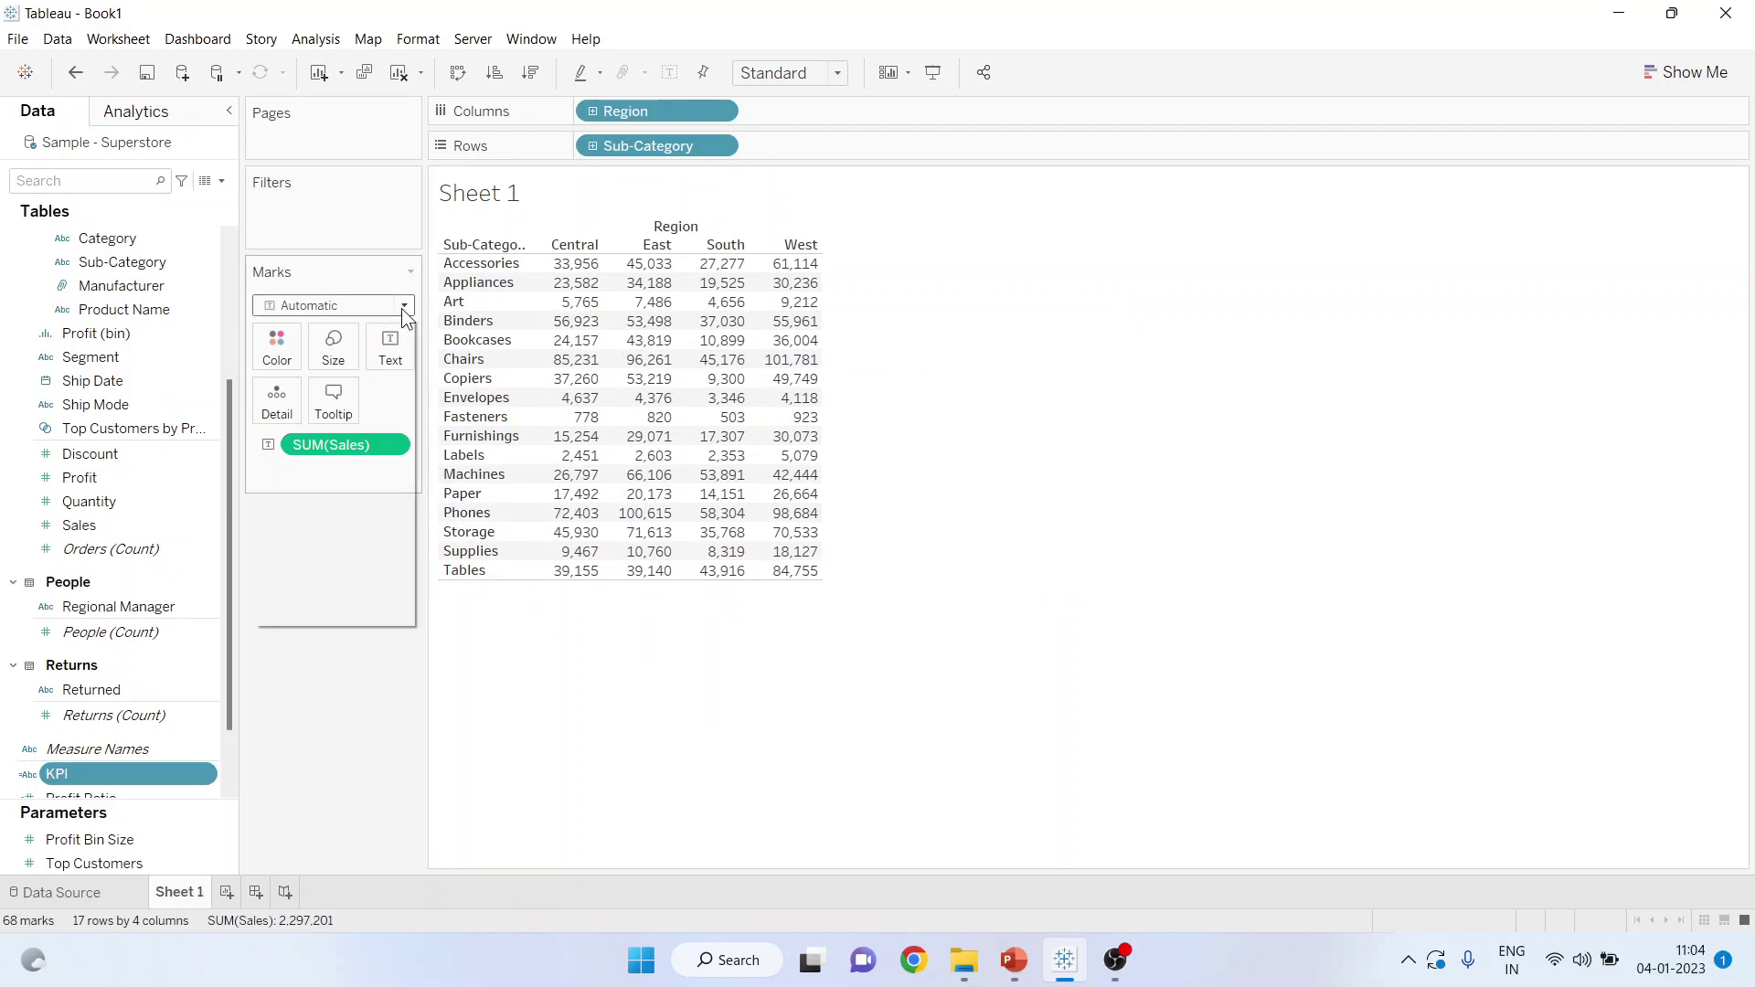
# Step: Change the mark type to Shape and set the view to Fit Width
pyautogui.click(358, 469)
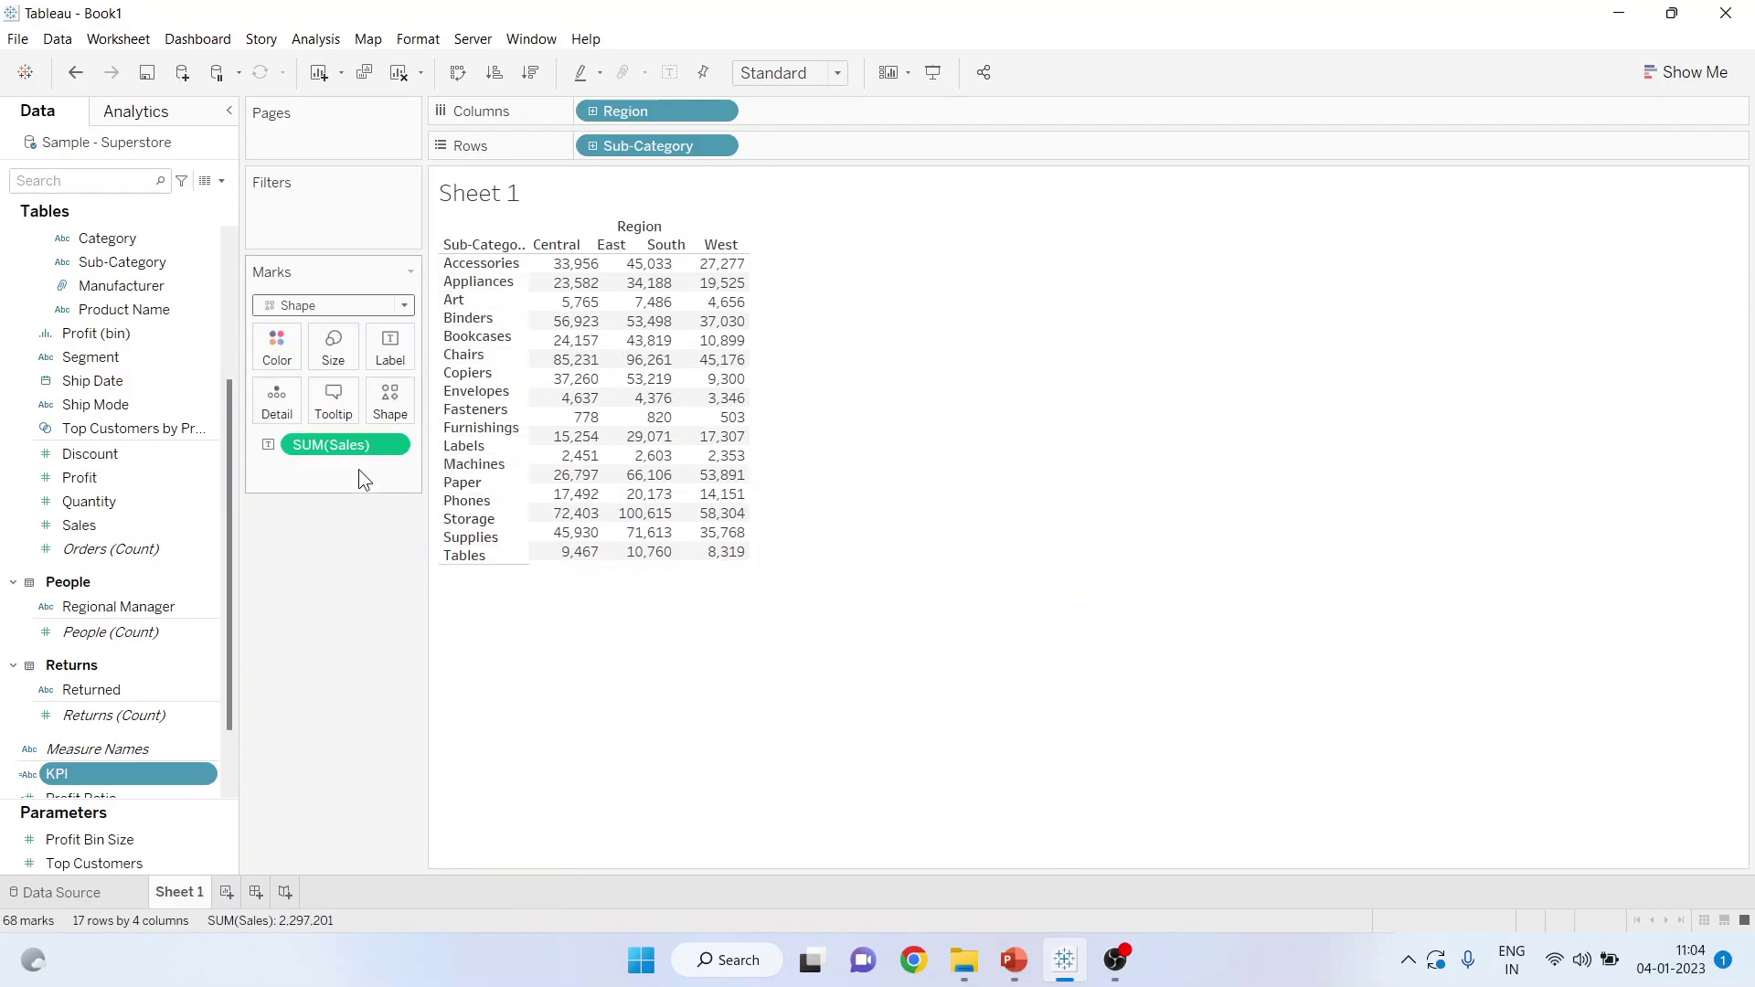
pyautogui.click(839, 73)
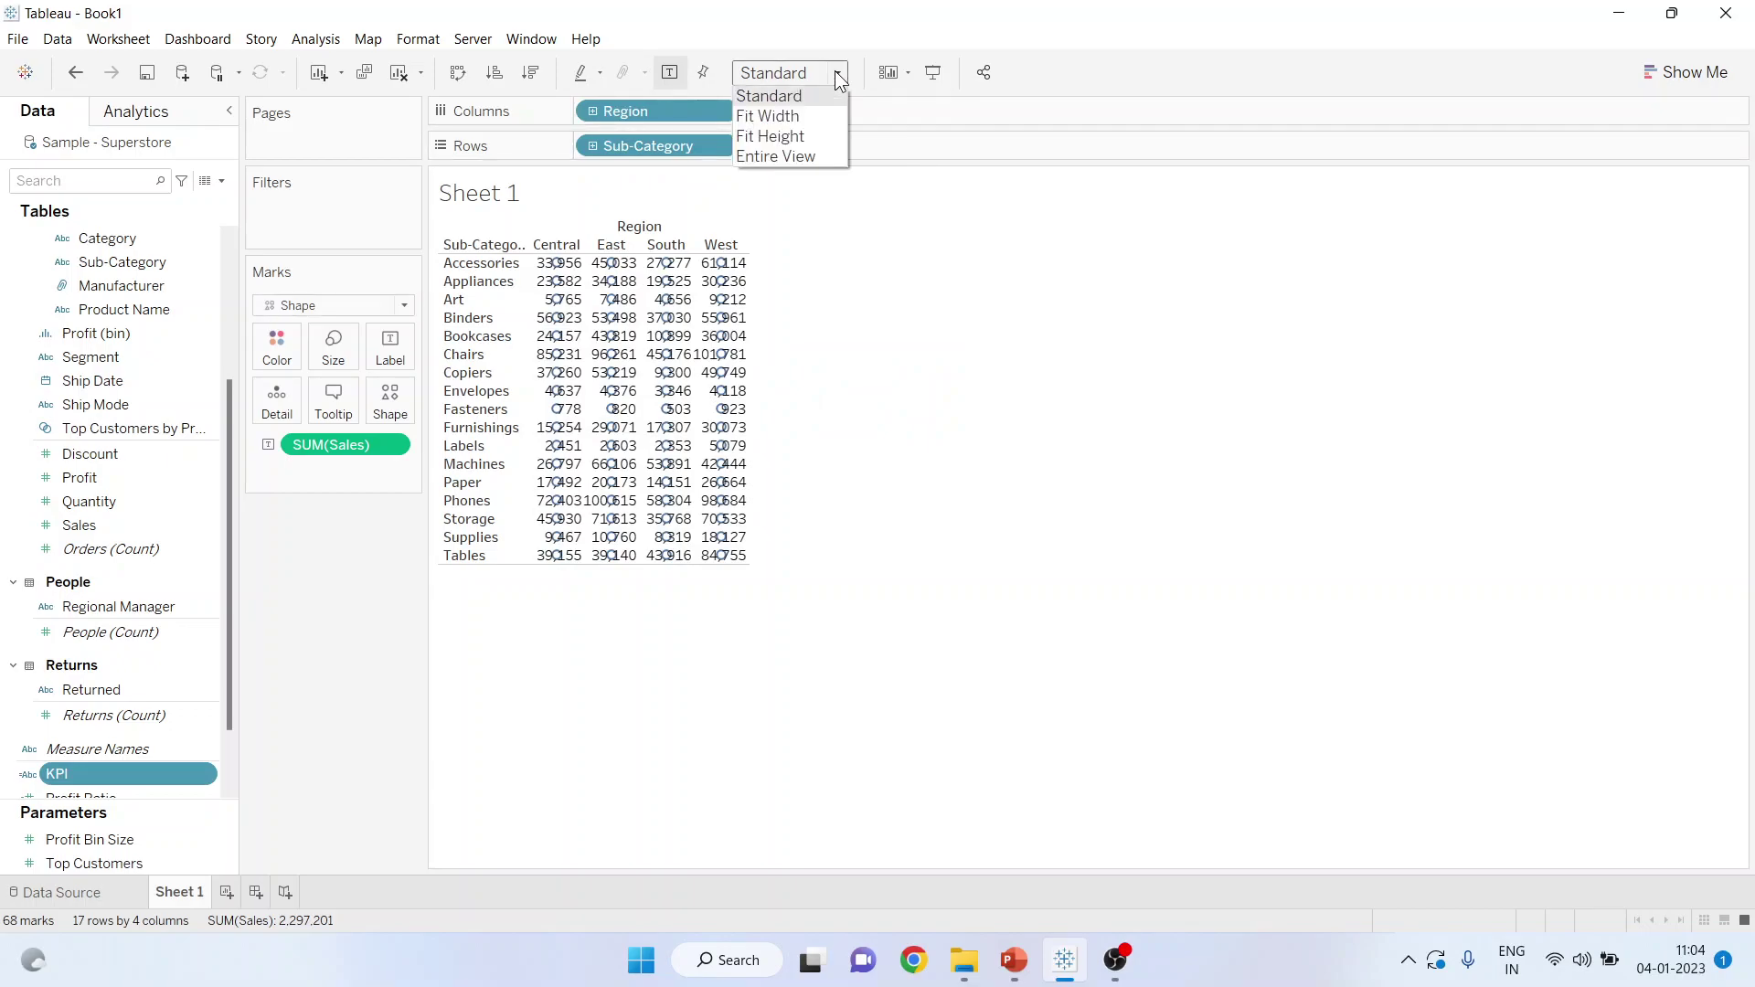
pyautogui.click(818, 116)
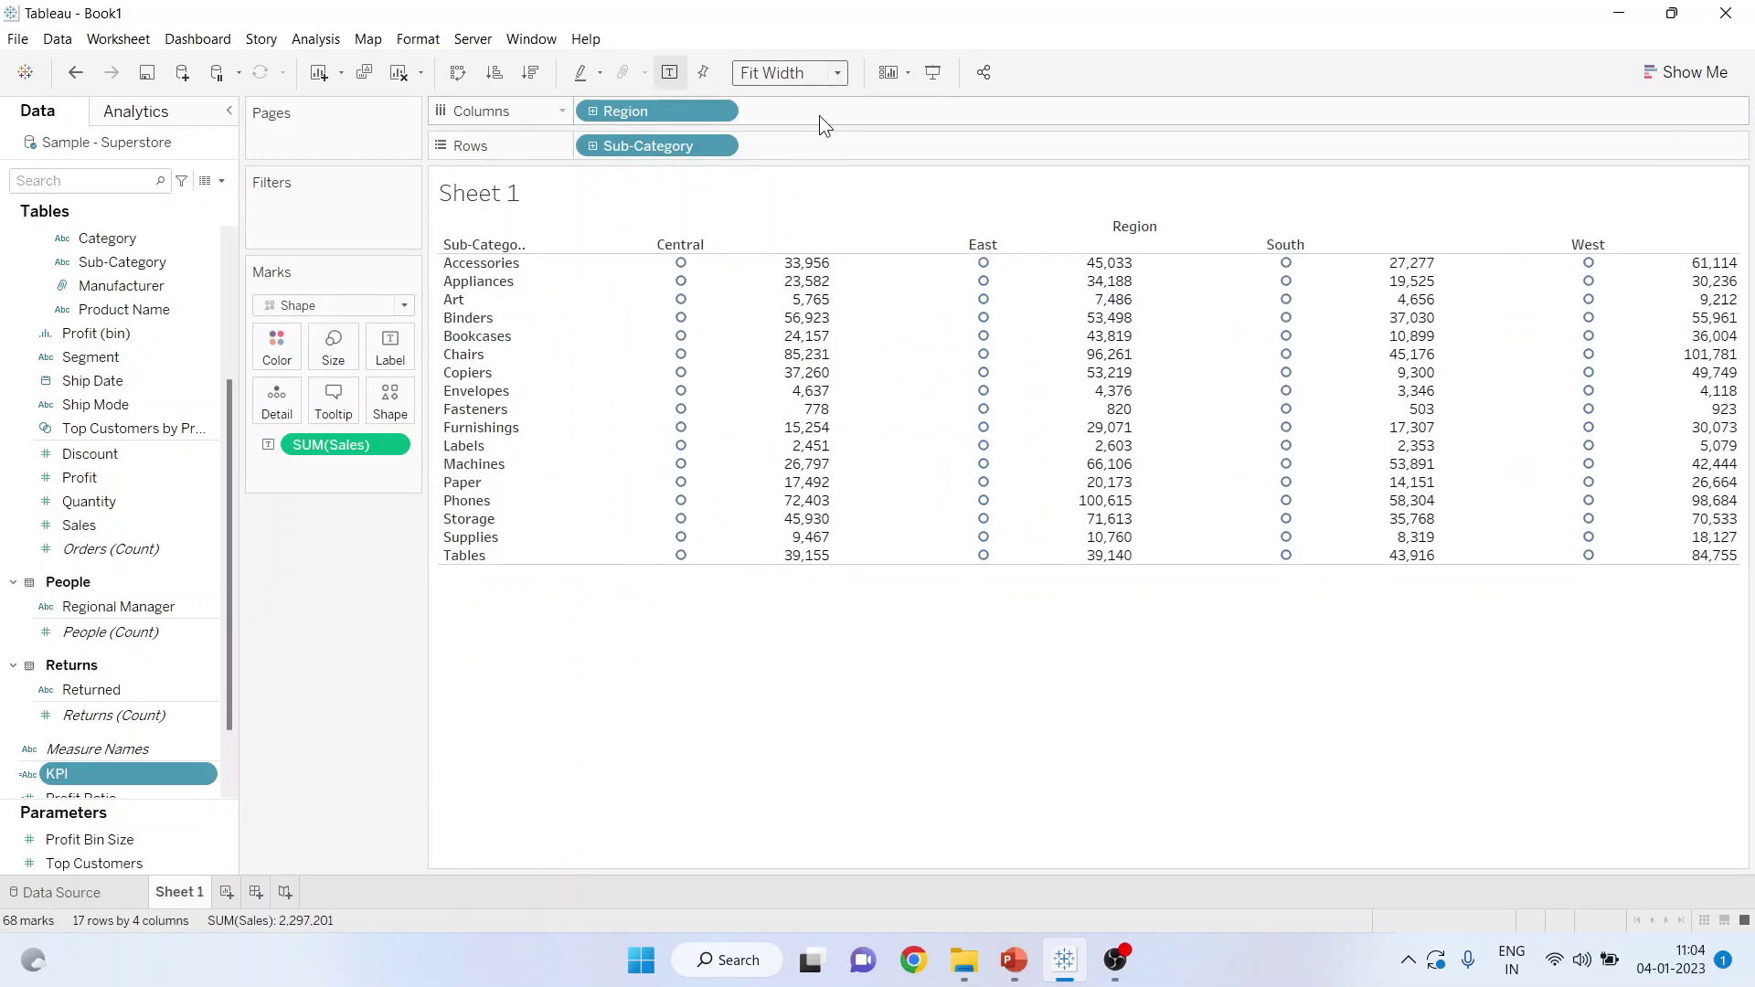
# Step: Drop KPI onto Shape so circles mark Above and squares mark Below
pyautogui.moveTo(98, 772); pyautogui.dragTo(402, 403)
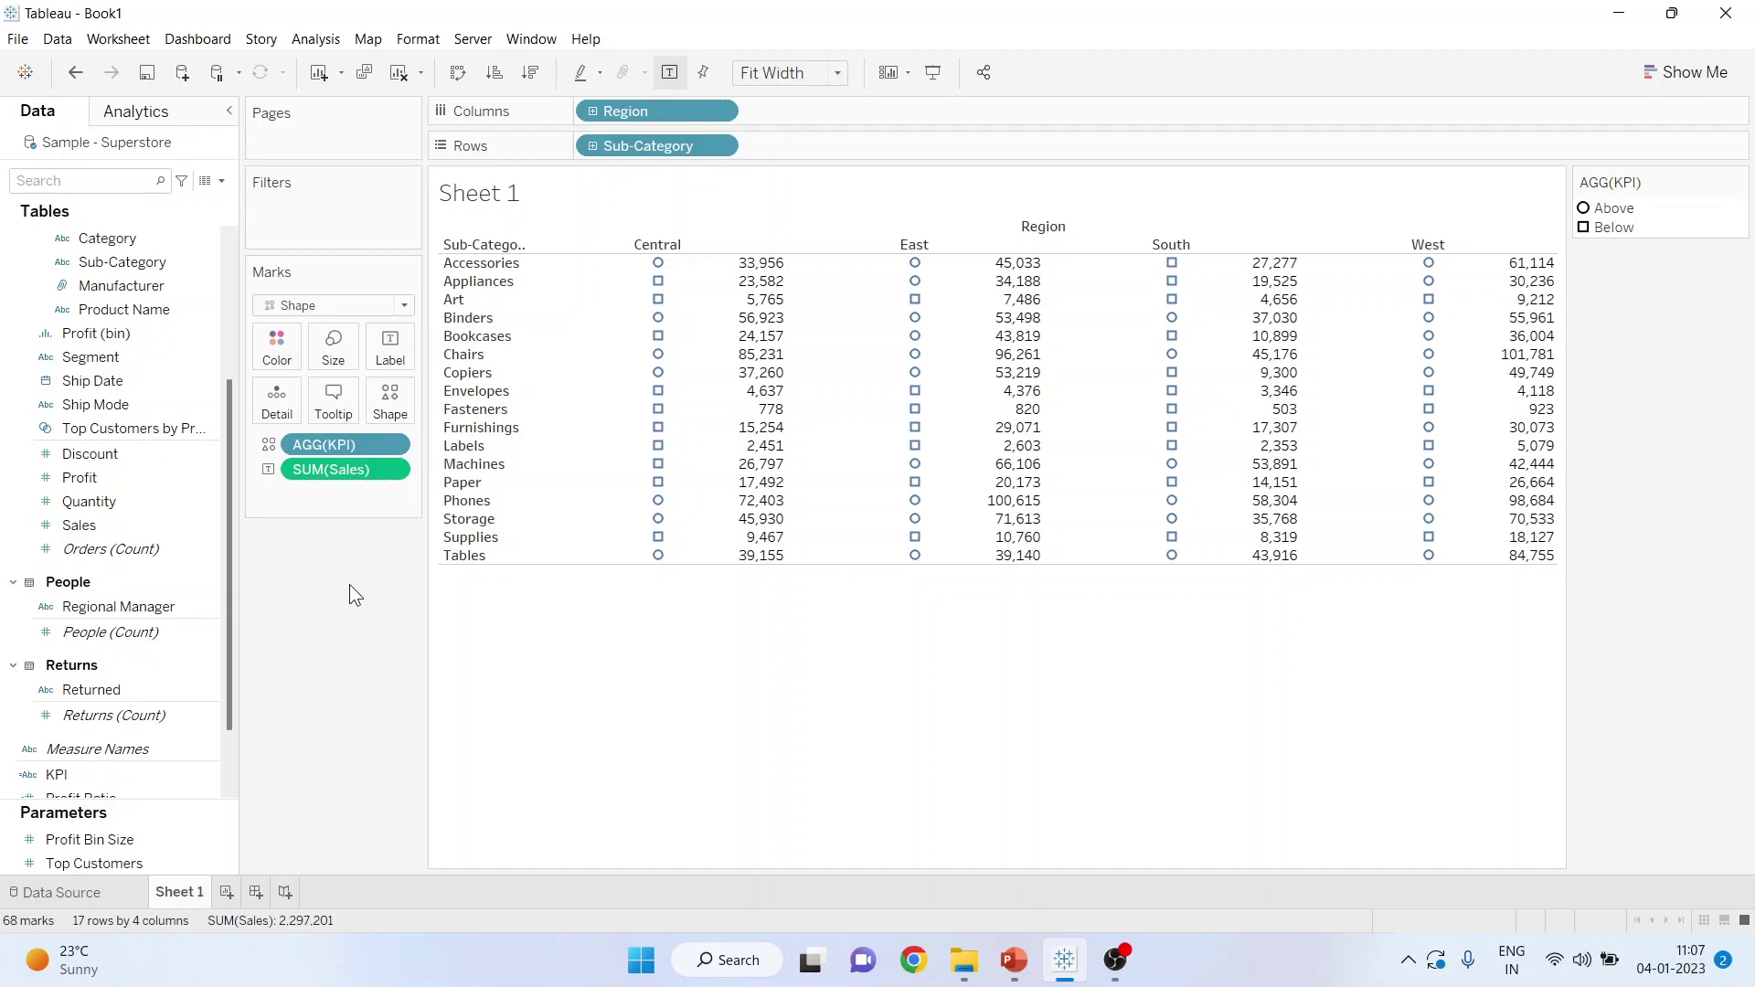
pyautogui.moveTo(323, 444); pyautogui.dragTo(229, 686)
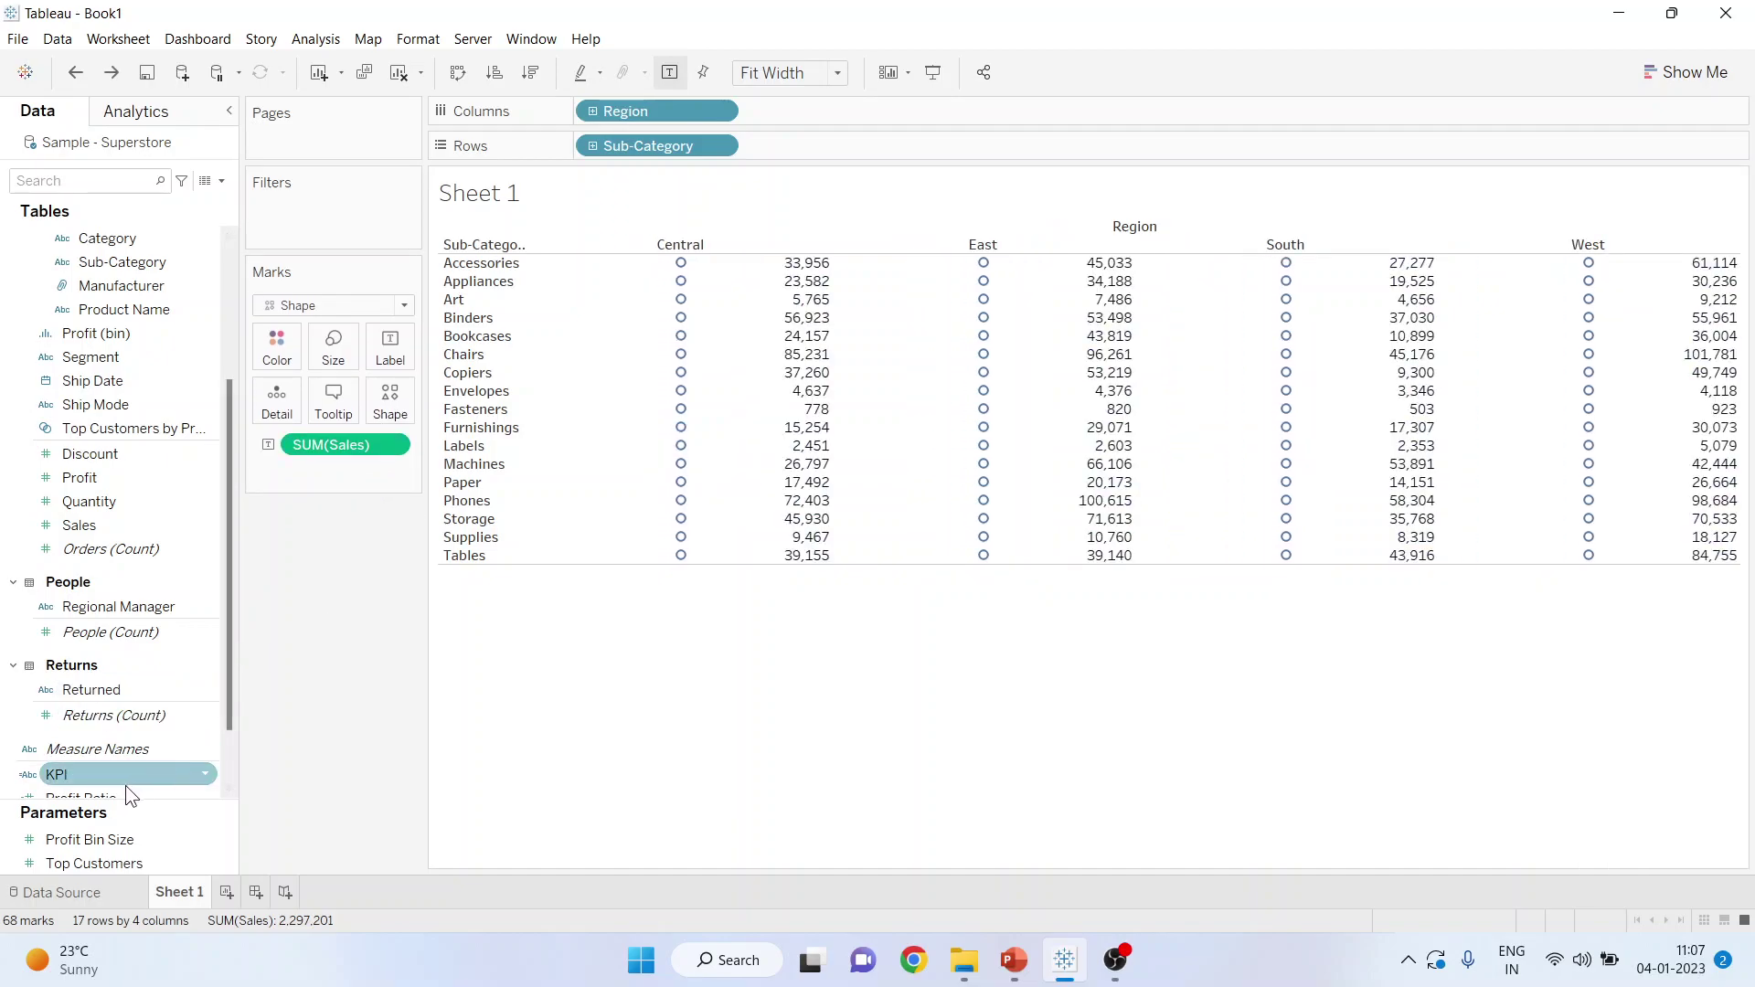
pyautogui.moveTo(229, 686); pyautogui.dragTo(389, 400)
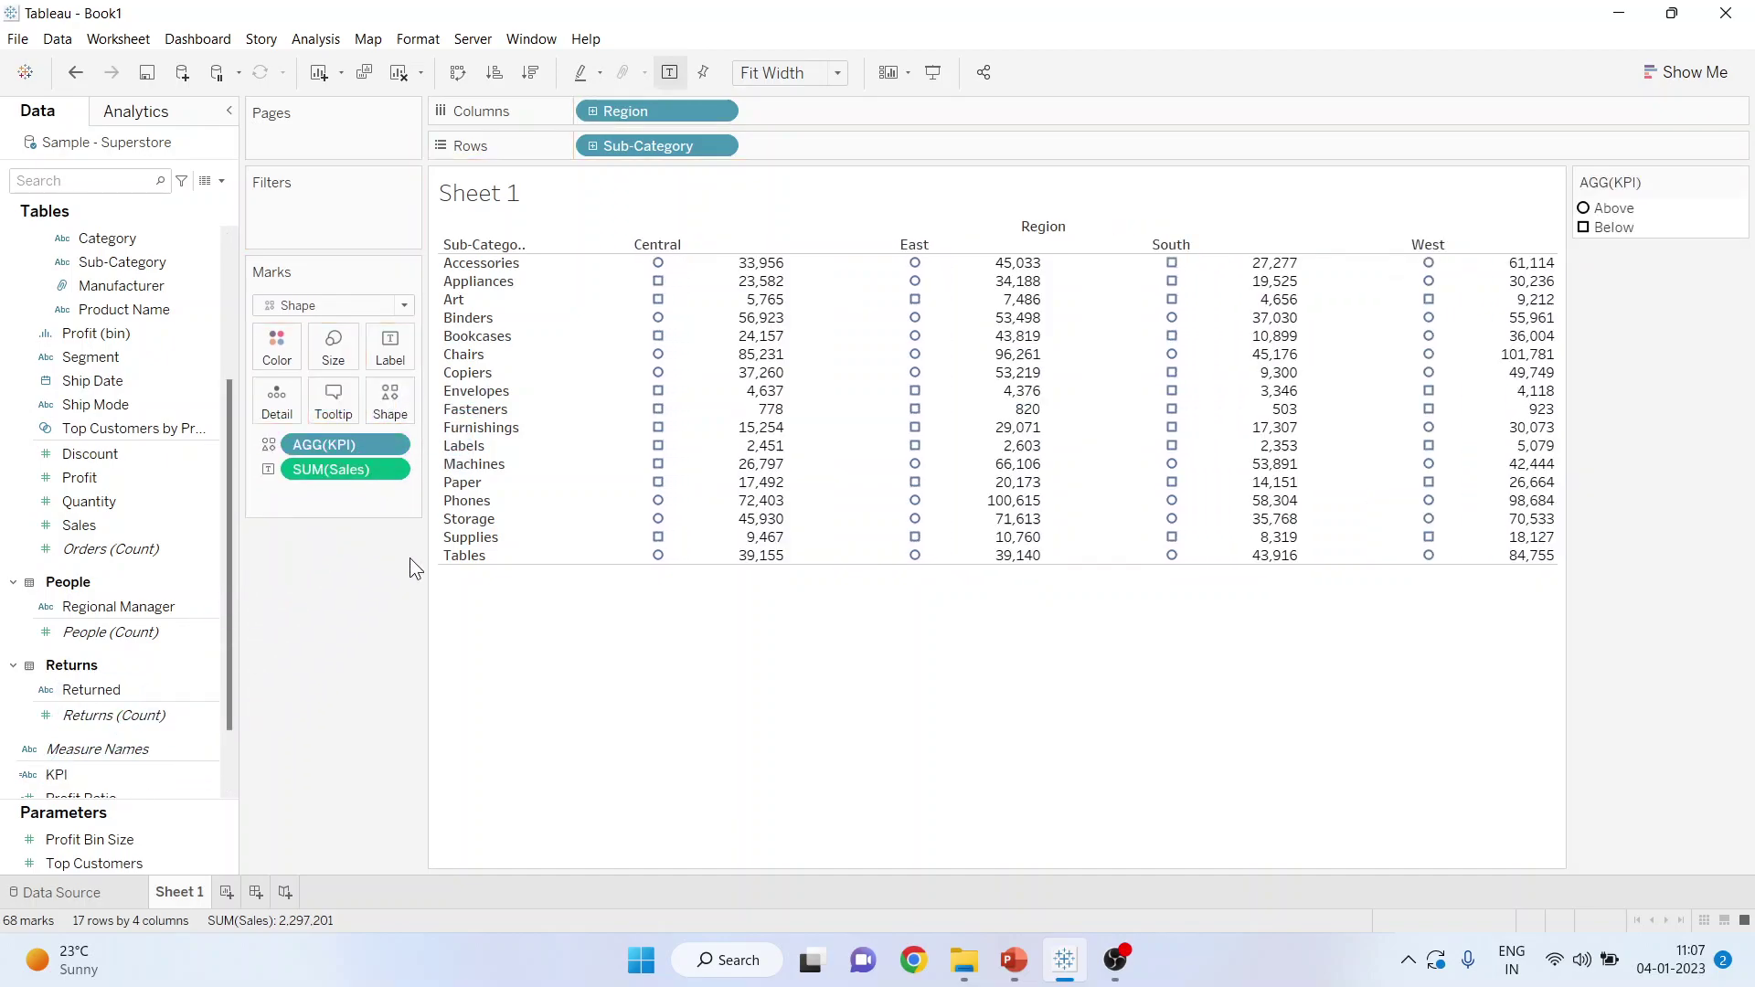
# Step: Assign an upward triangle to Above and a downward triangle to Below, and apply
pyautogui.click(392, 403)
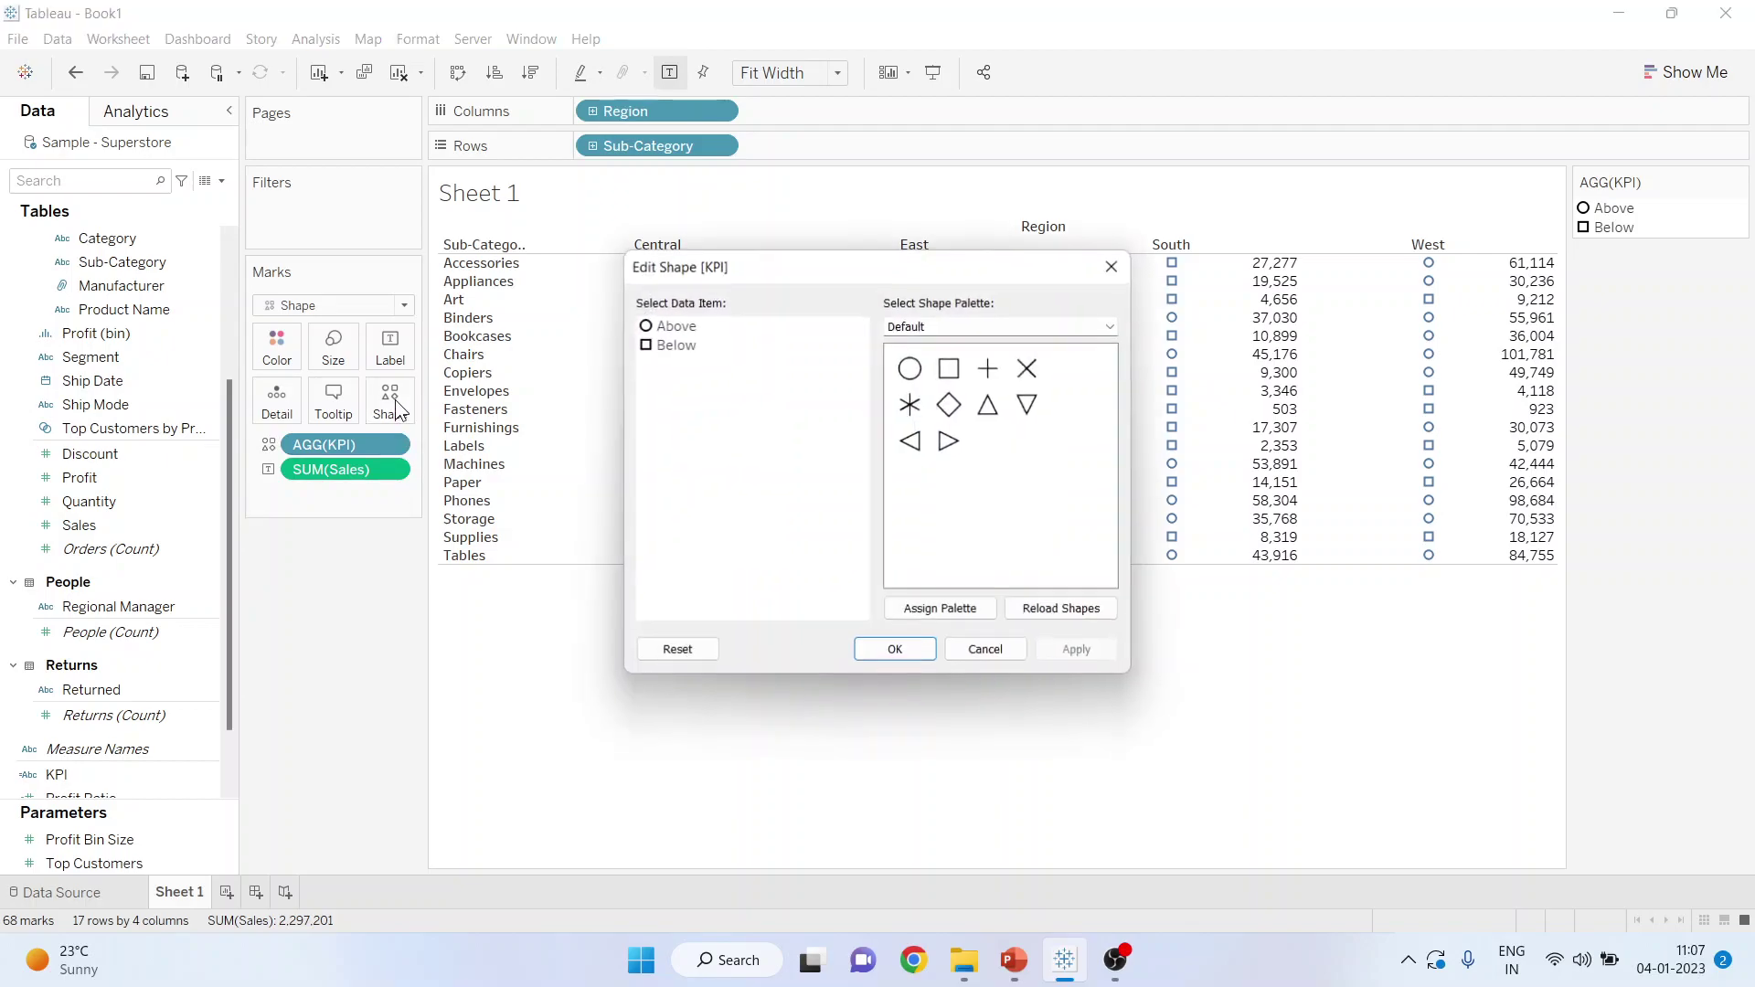
pyautogui.click(682, 327)
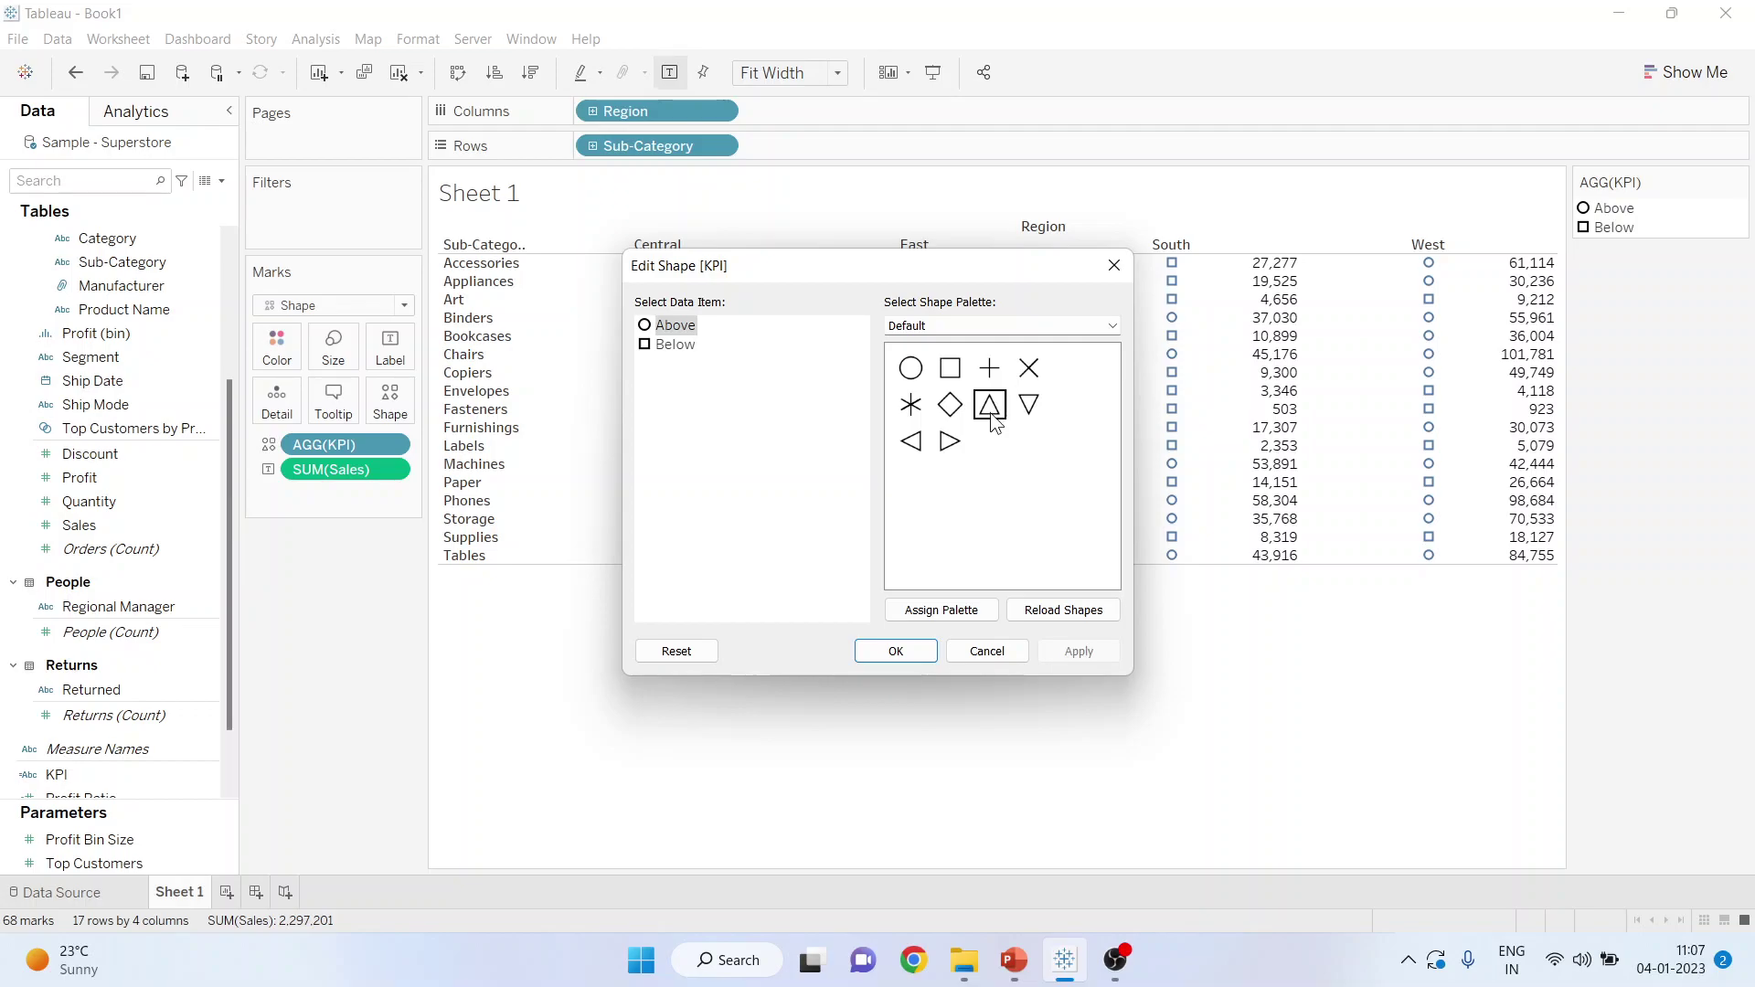
pyautogui.click(990, 406)
pyautogui.click(678, 344)
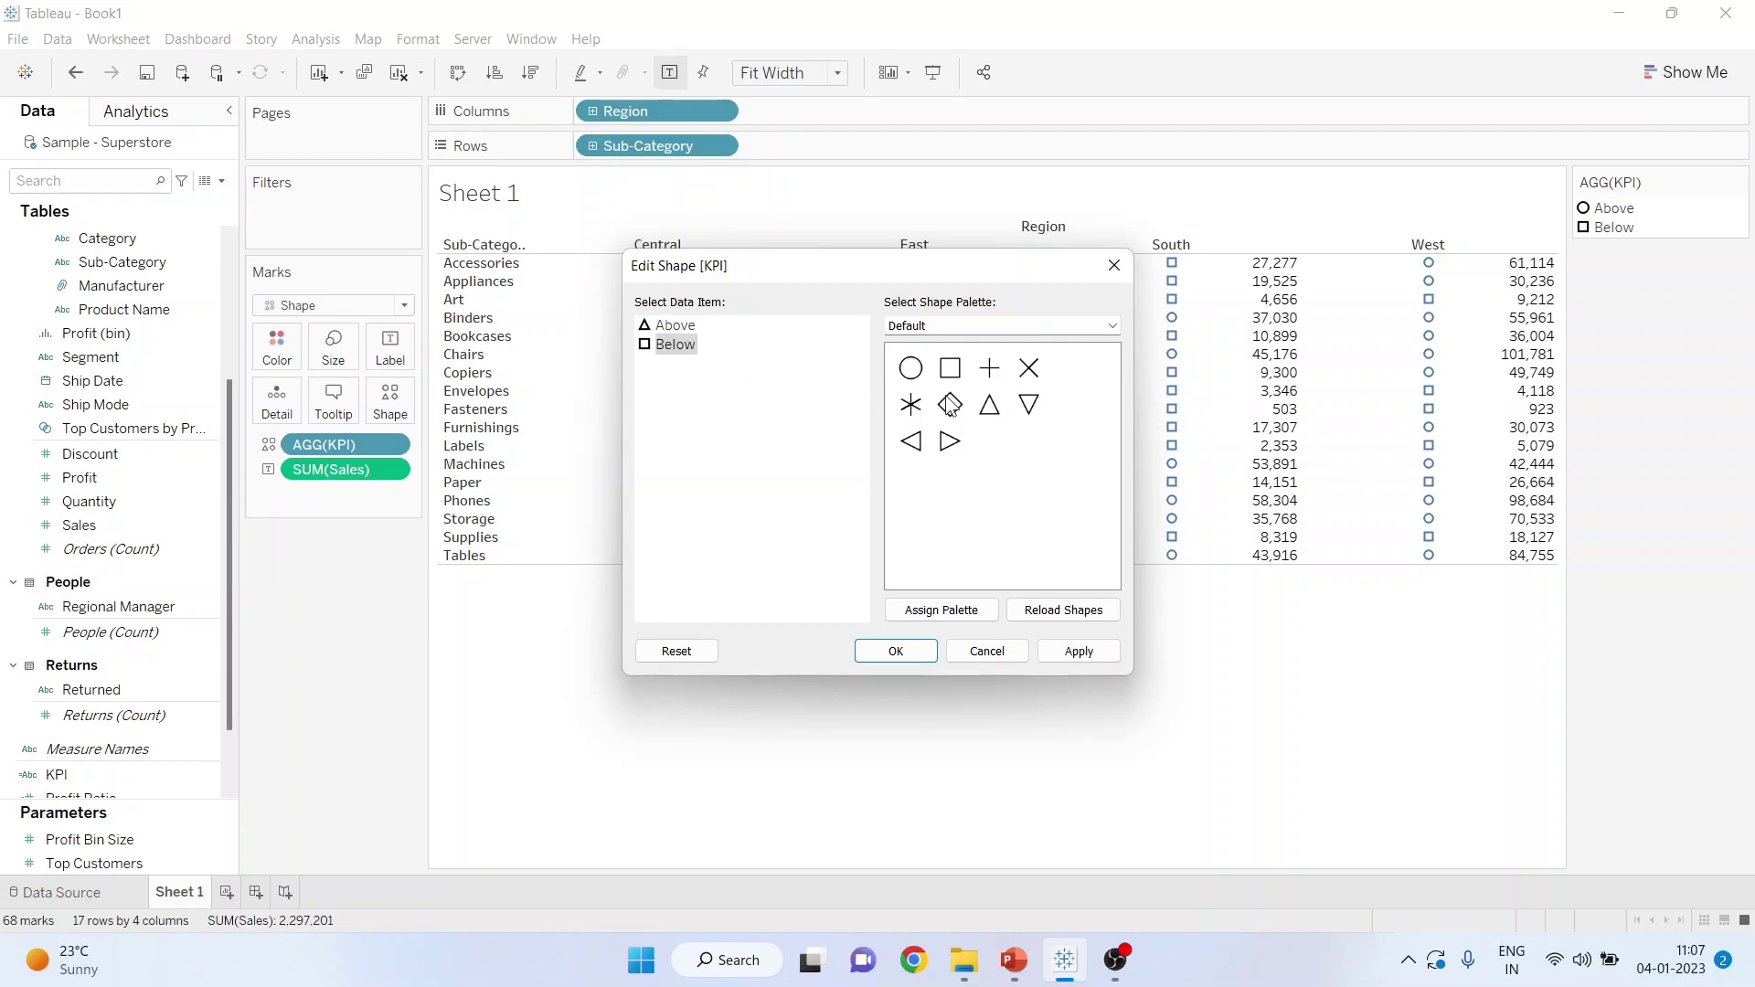
pyautogui.click(1031, 409)
pyautogui.click(1077, 651)
pyautogui.moveTo(839, 271); pyautogui.dragTo(1468, 478)
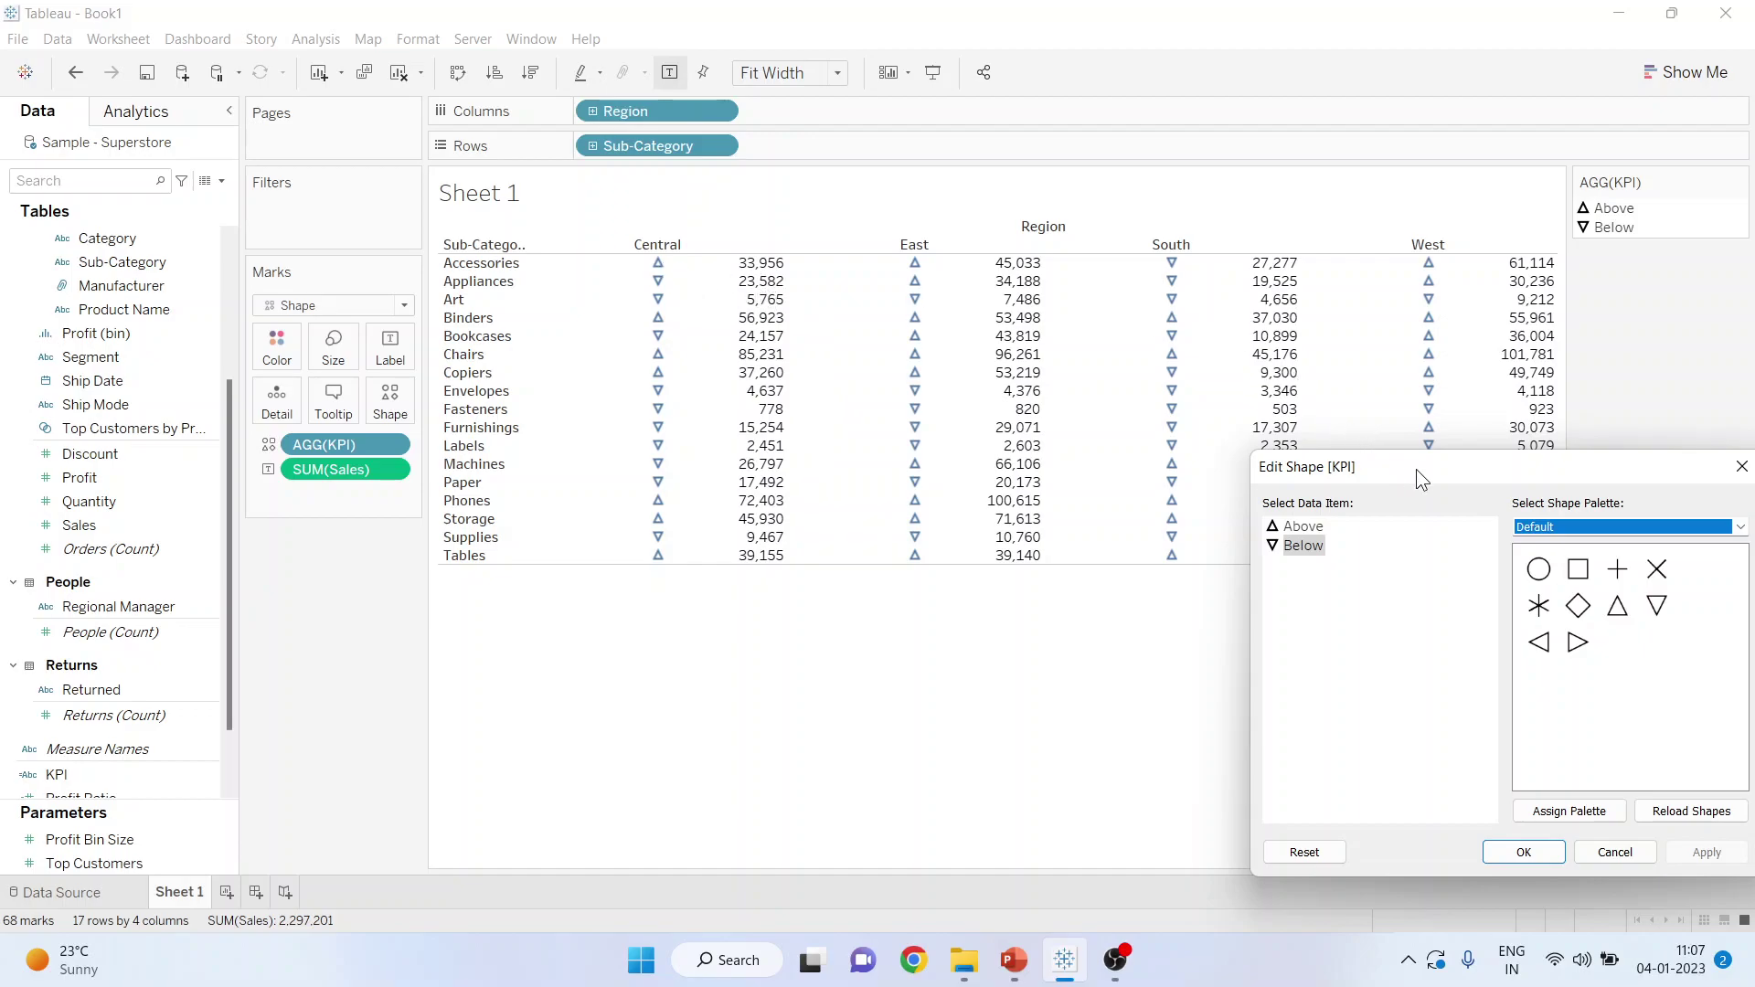
# Step: From the Arrows palette, give Above a black up arrow and Below a red down arrow
pyautogui.moveTo(1415, 469); pyautogui.dragTo(706, 304)
pyautogui.click(1028, 362)
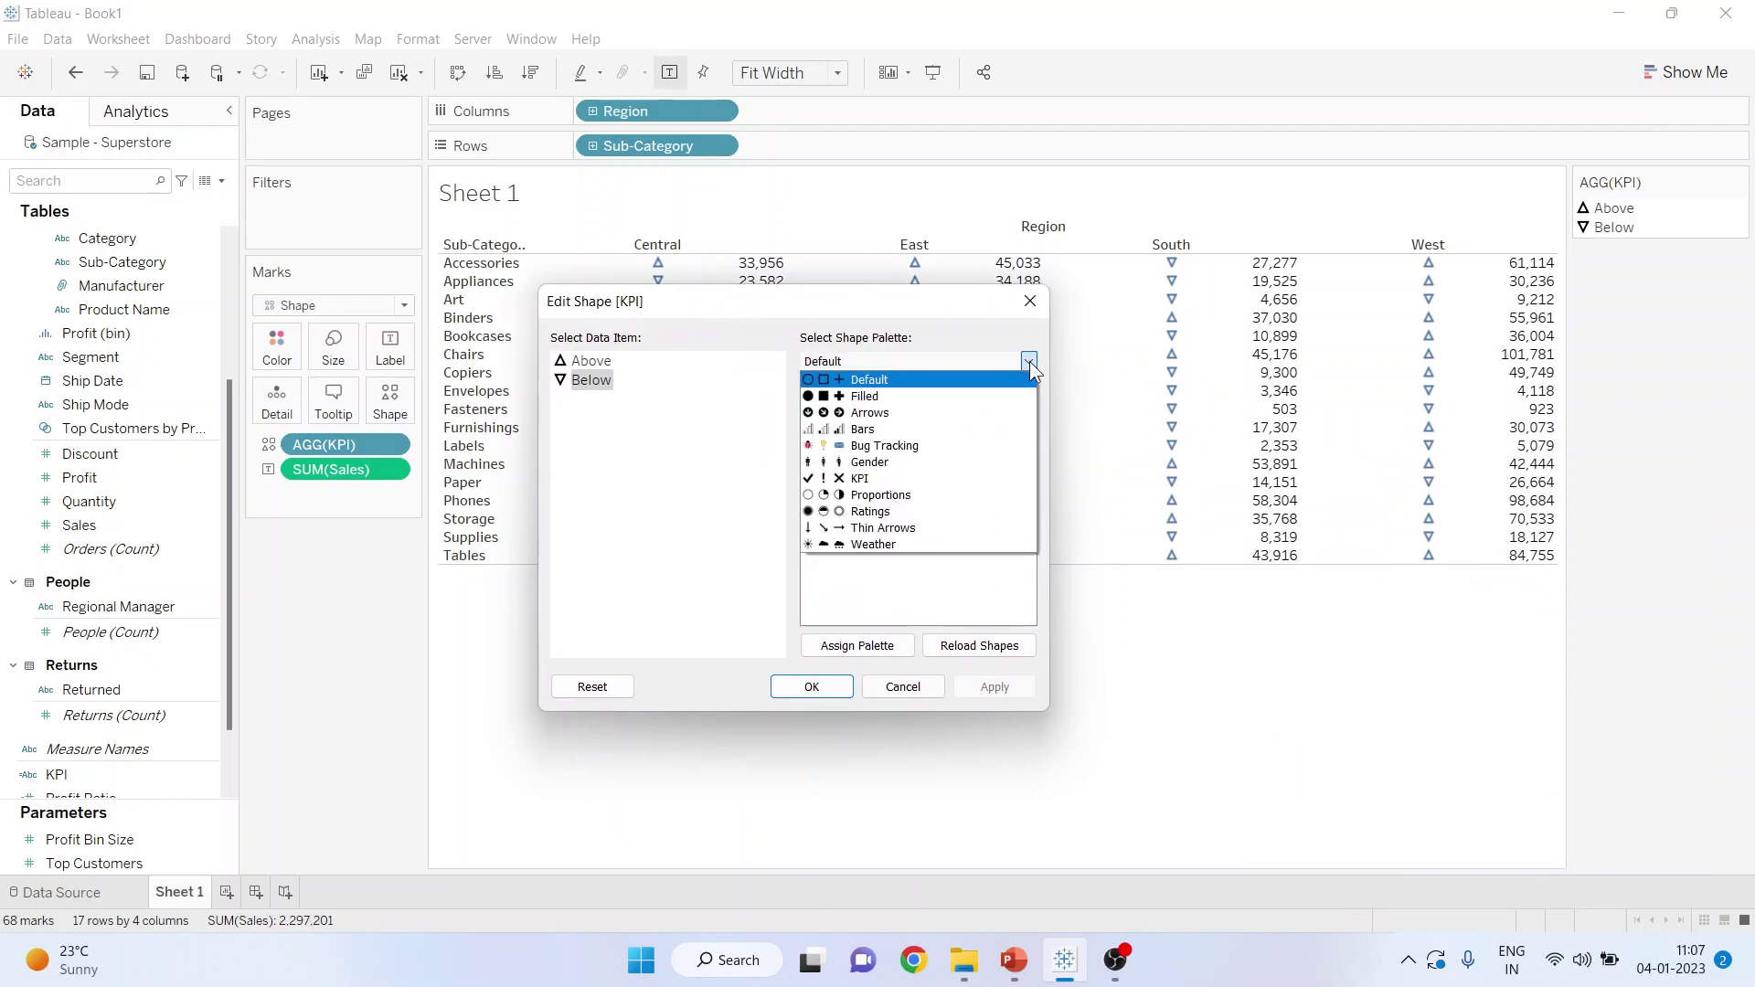
pyautogui.click(926, 412)
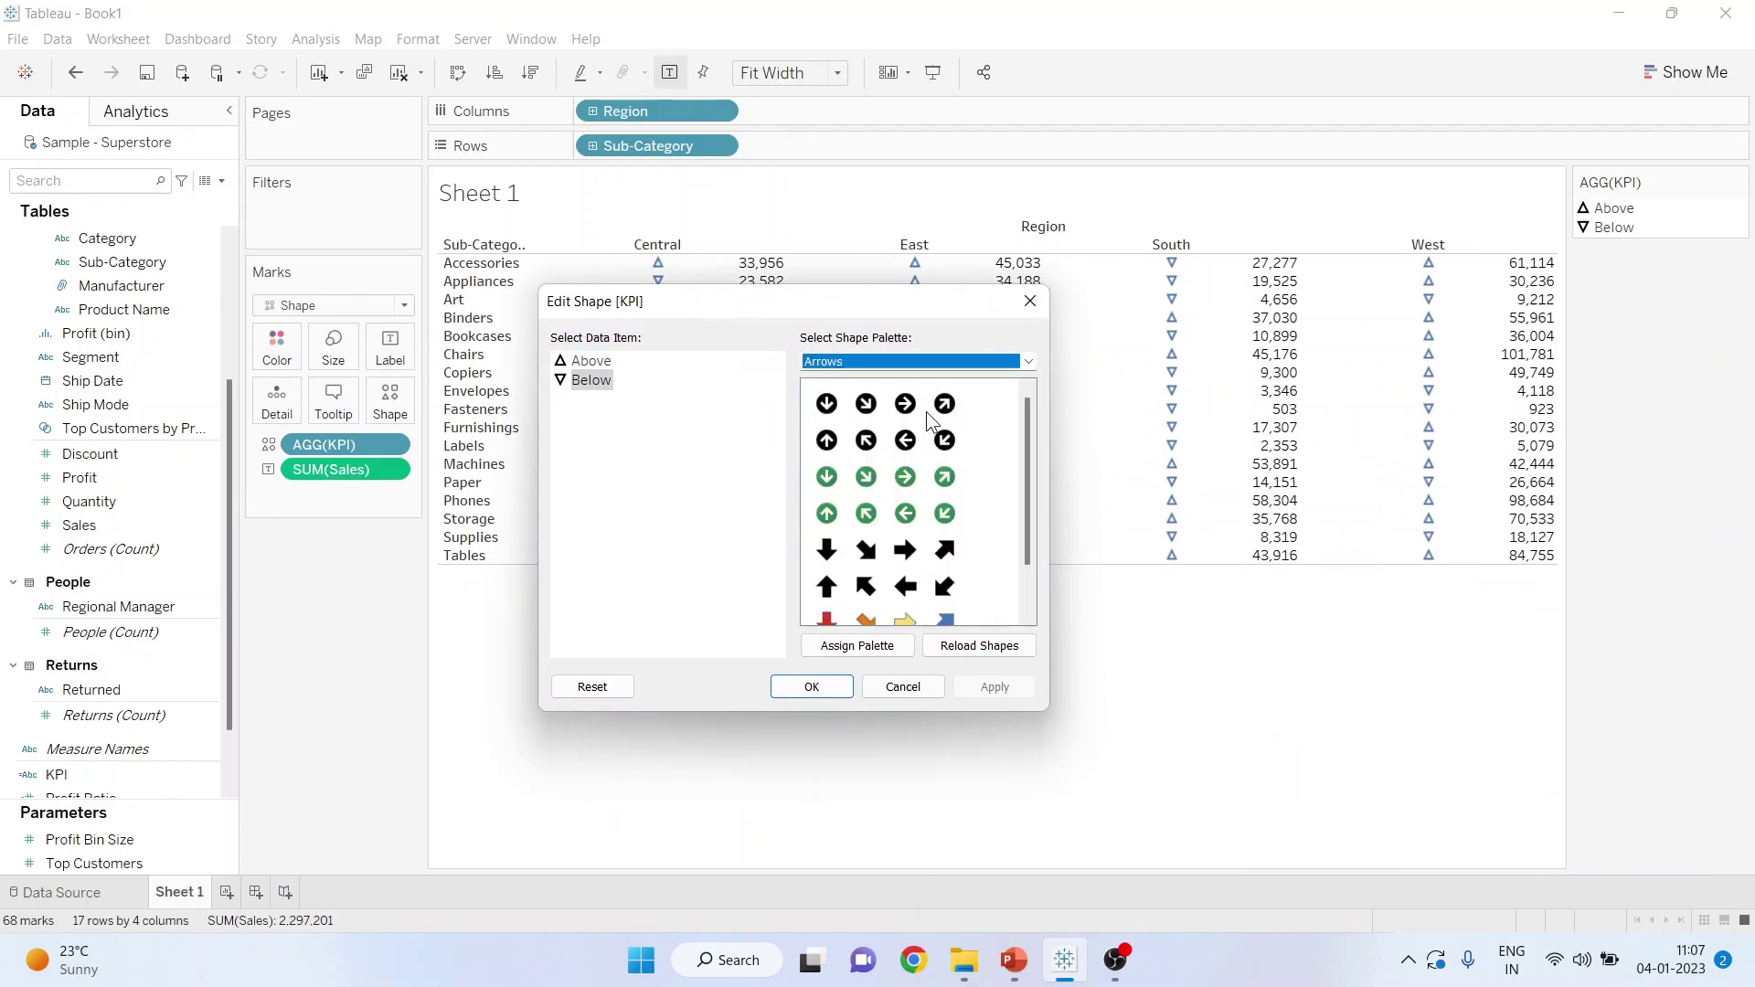
pyautogui.click(593, 362)
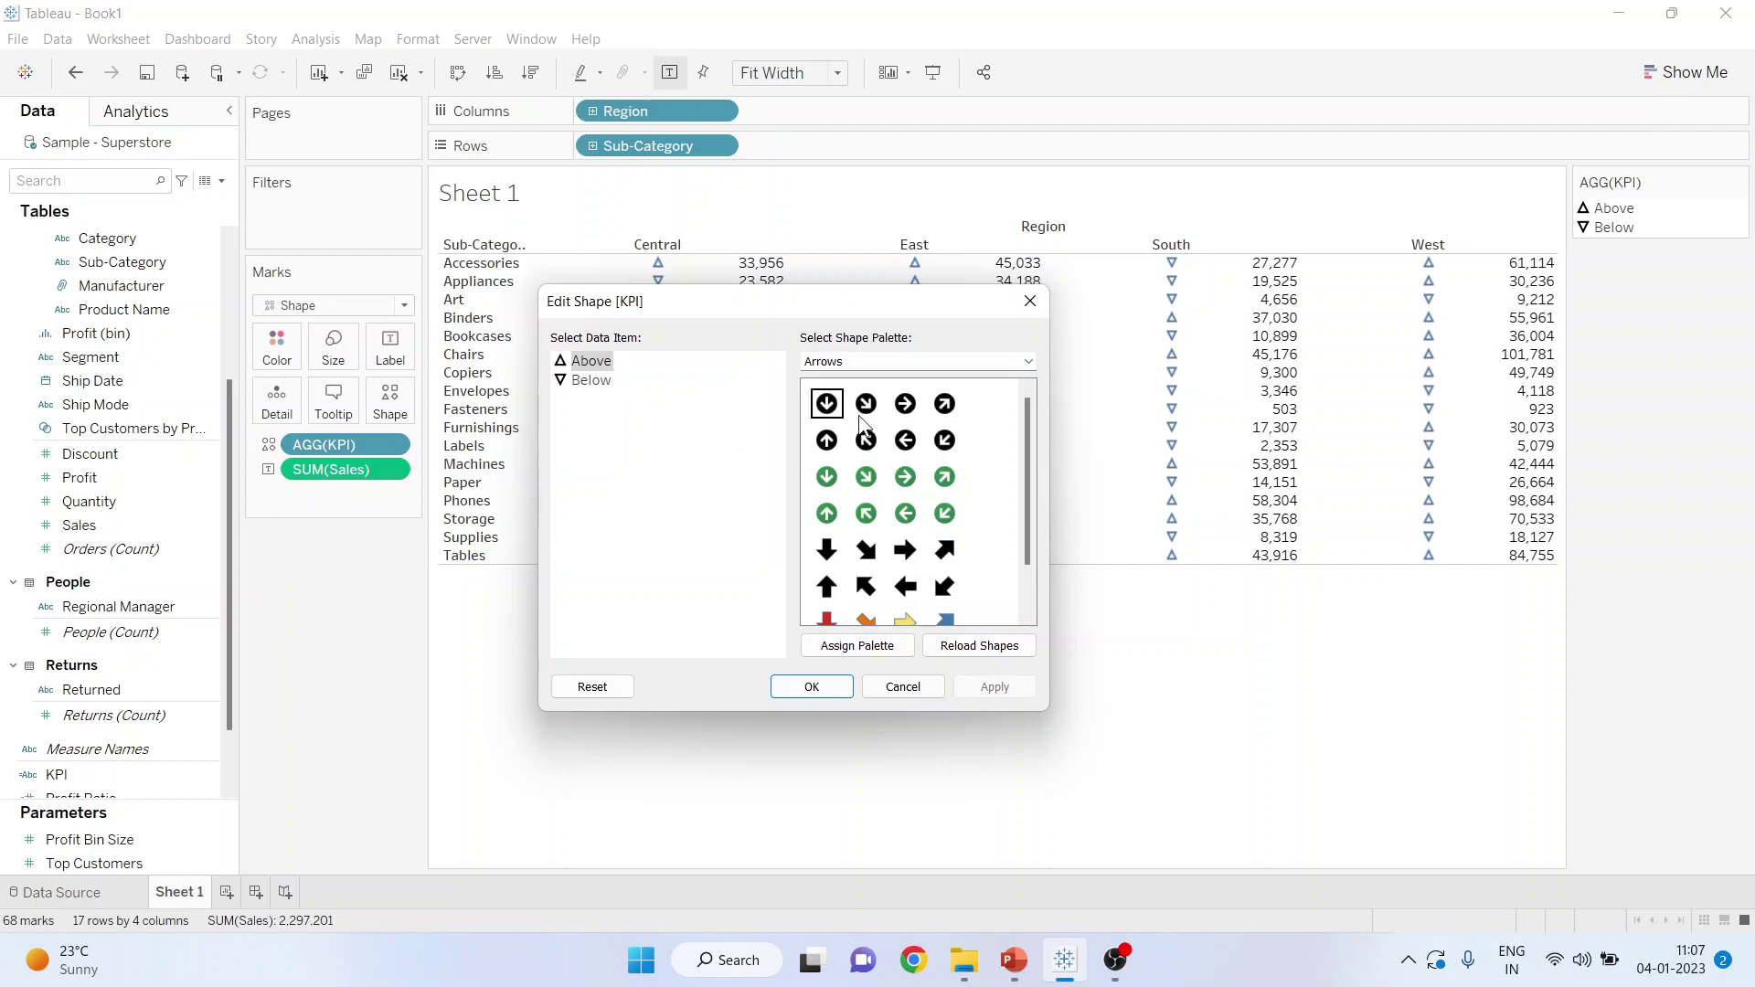
pyautogui.click(829, 590)
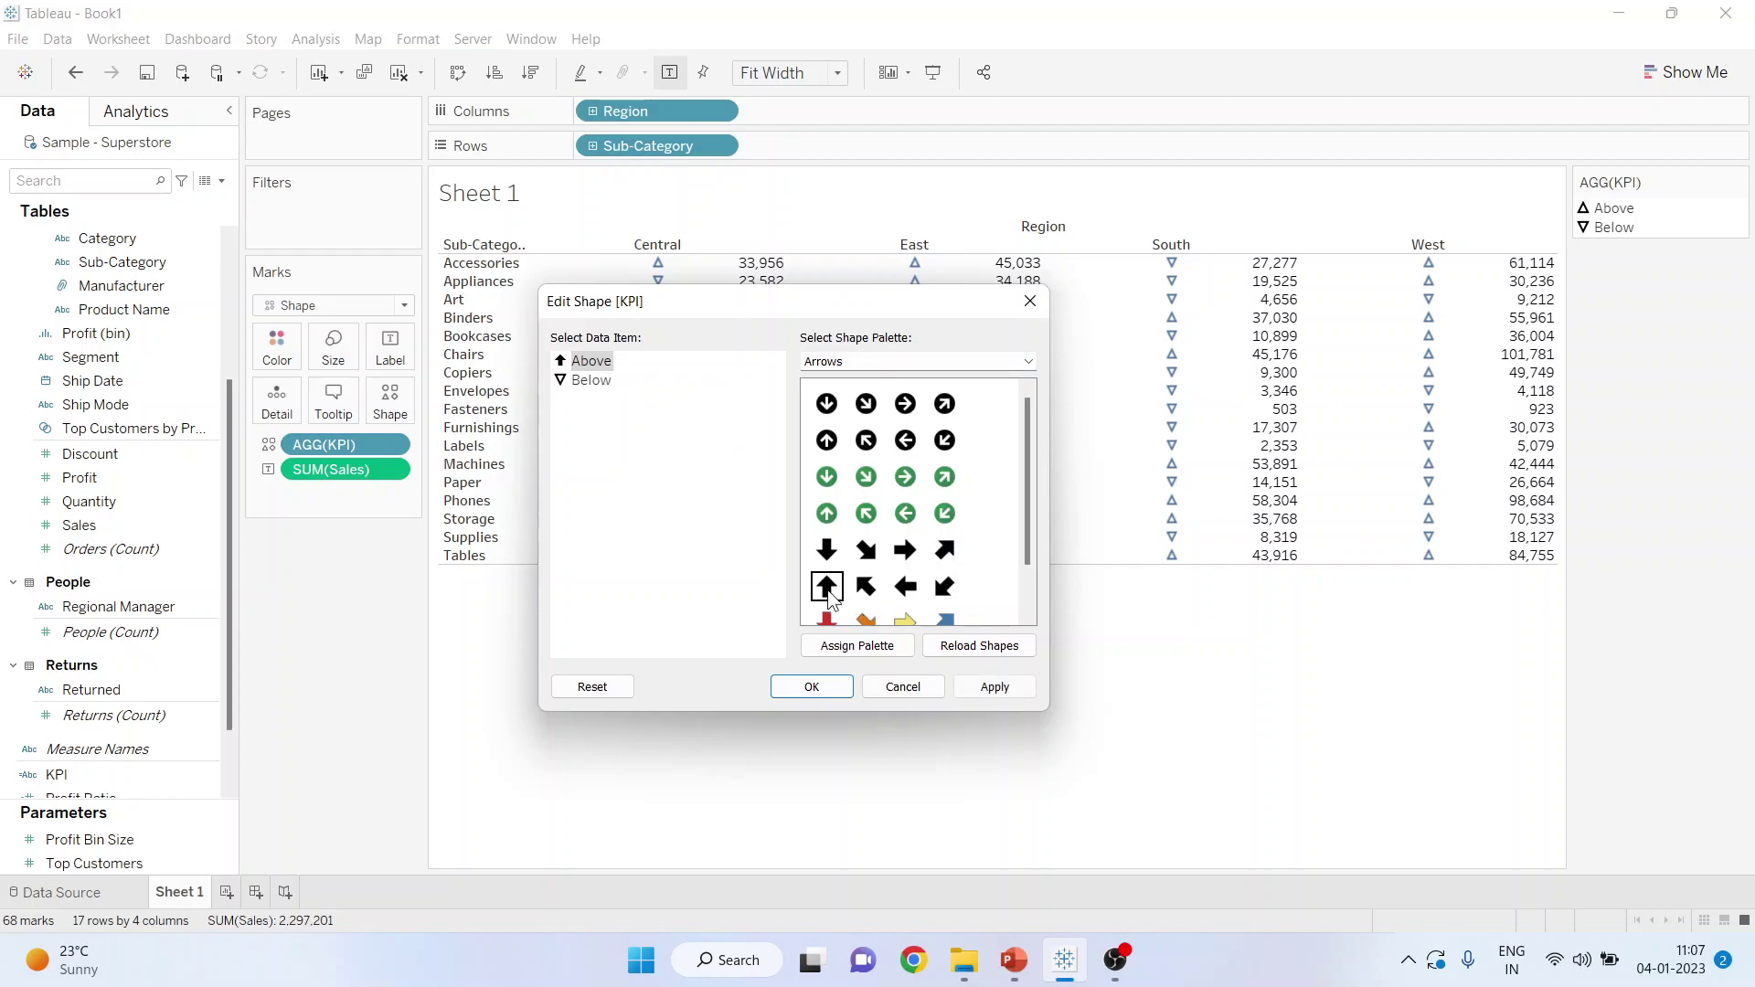
pyautogui.click(596, 380)
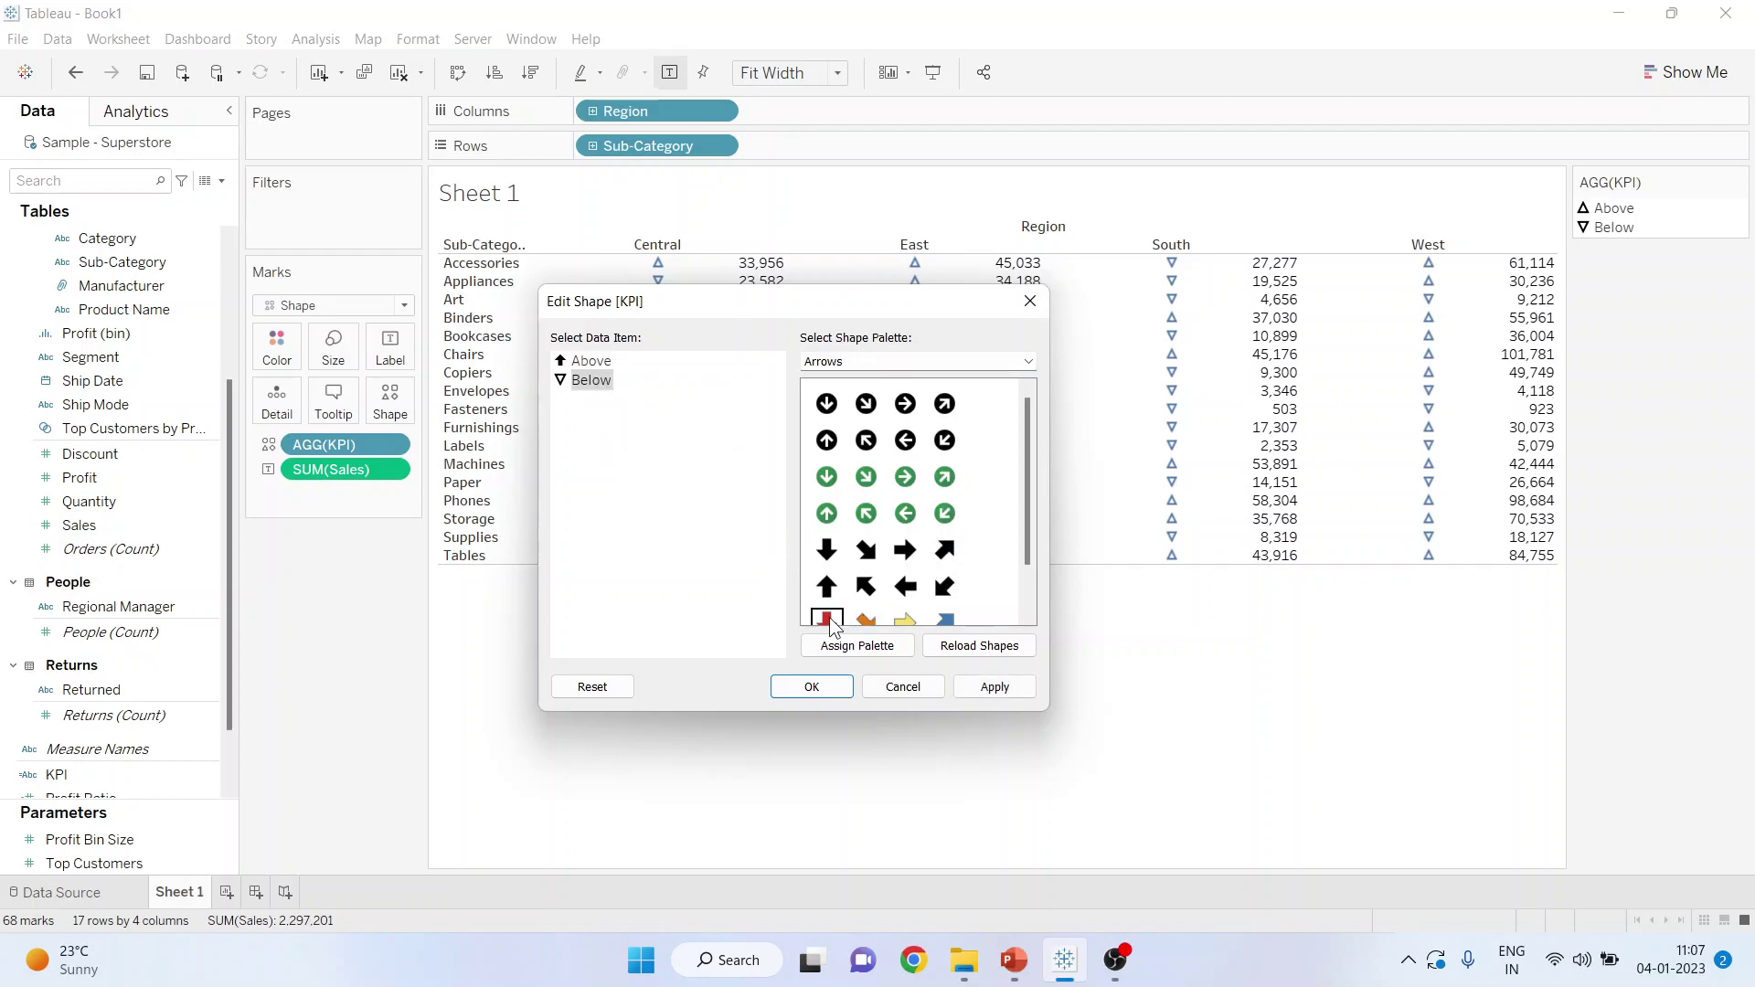
pyautogui.click(828, 620)
pyautogui.click(982, 690)
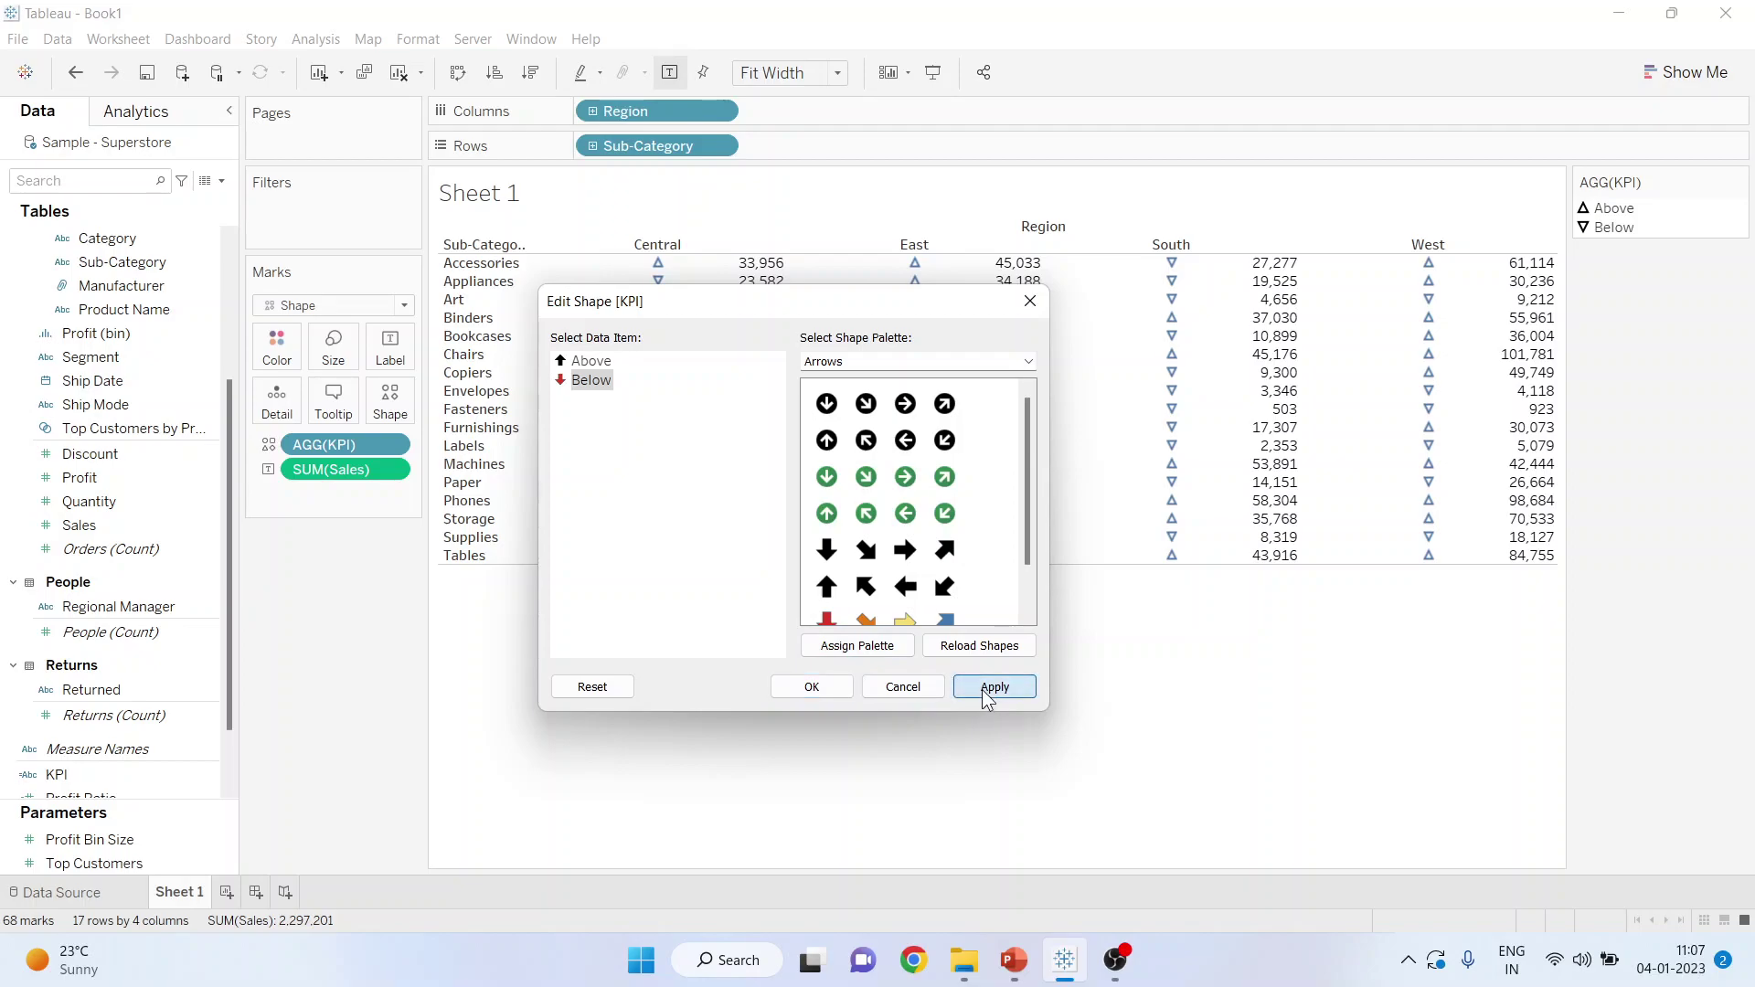
pyautogui.click(833, 690)
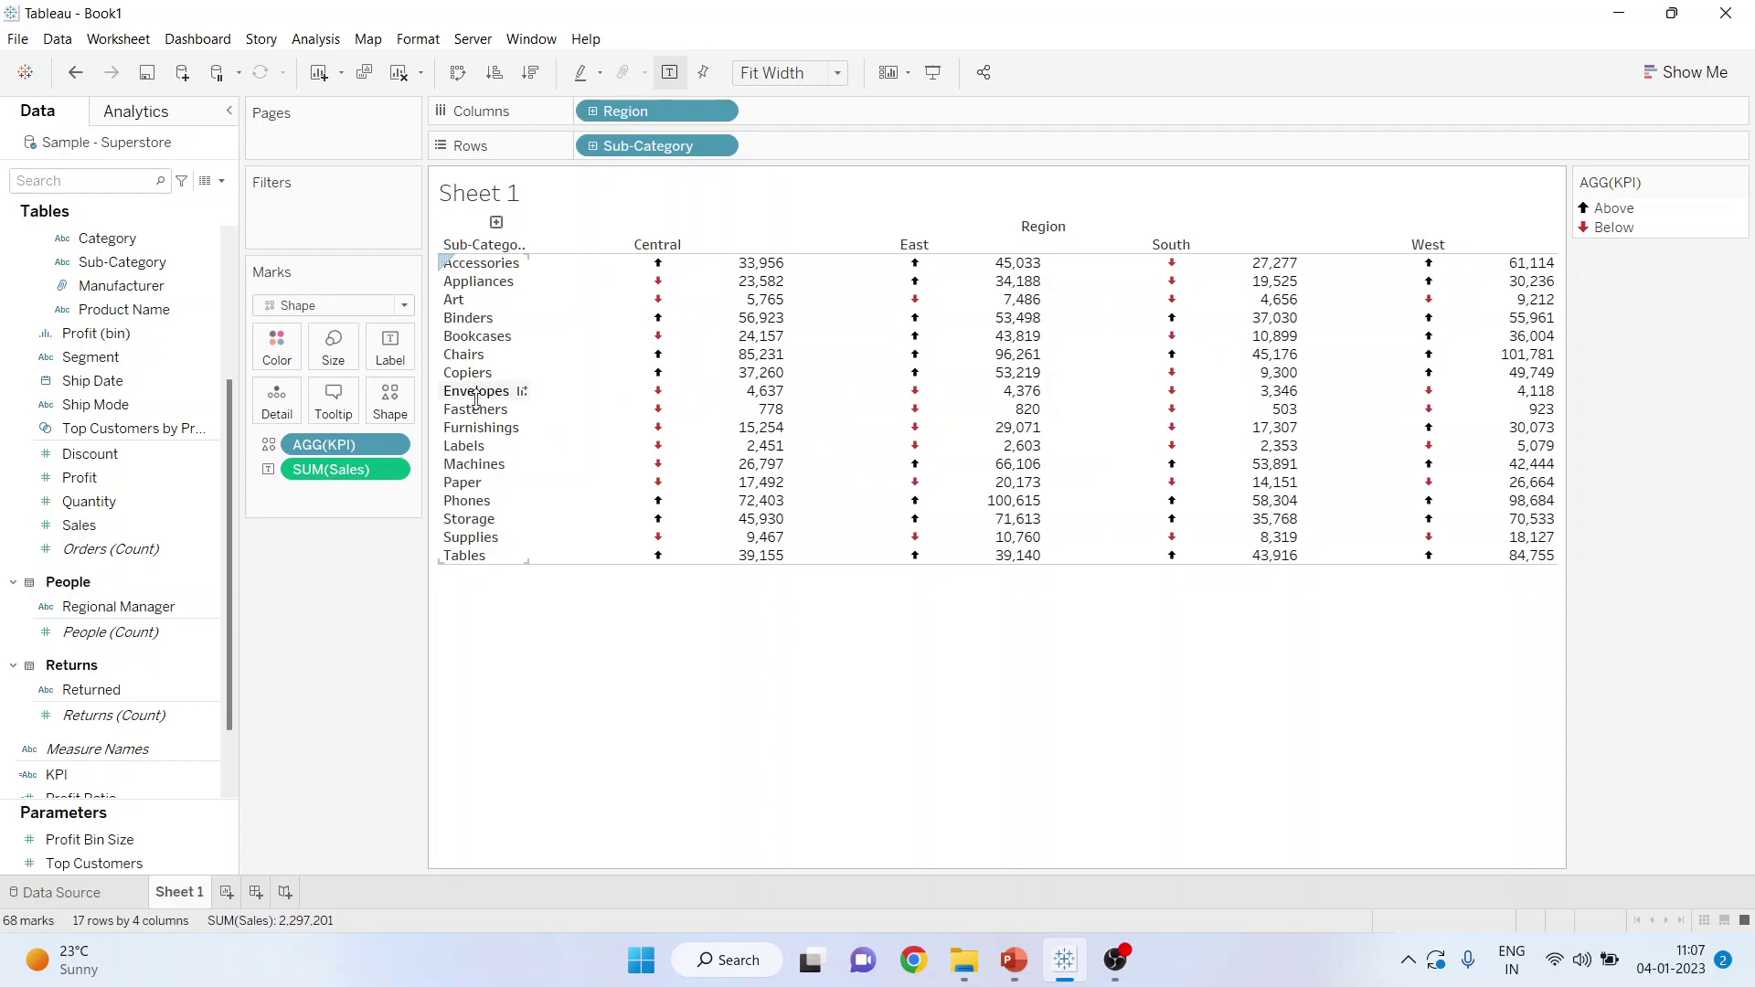
# Step: From the KPI palette, assign a tick to Above and a cross to Below
pyautogui.click(398, 406)
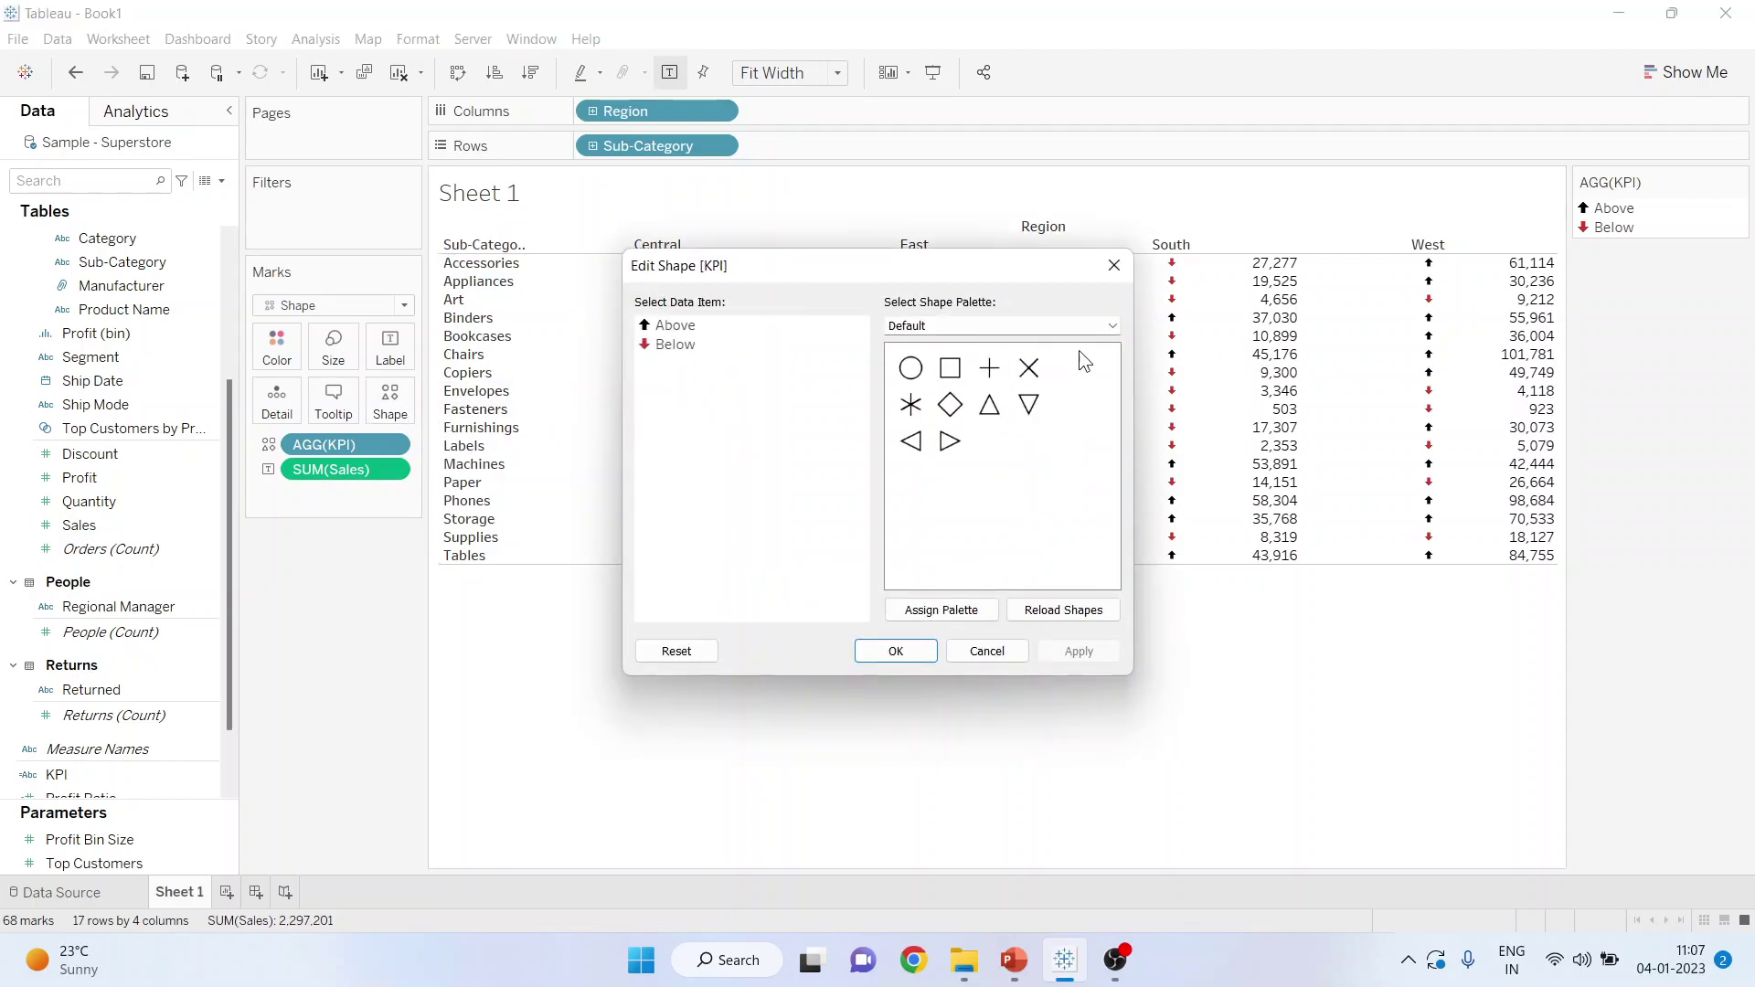
pyautogui.click(1113, 325)
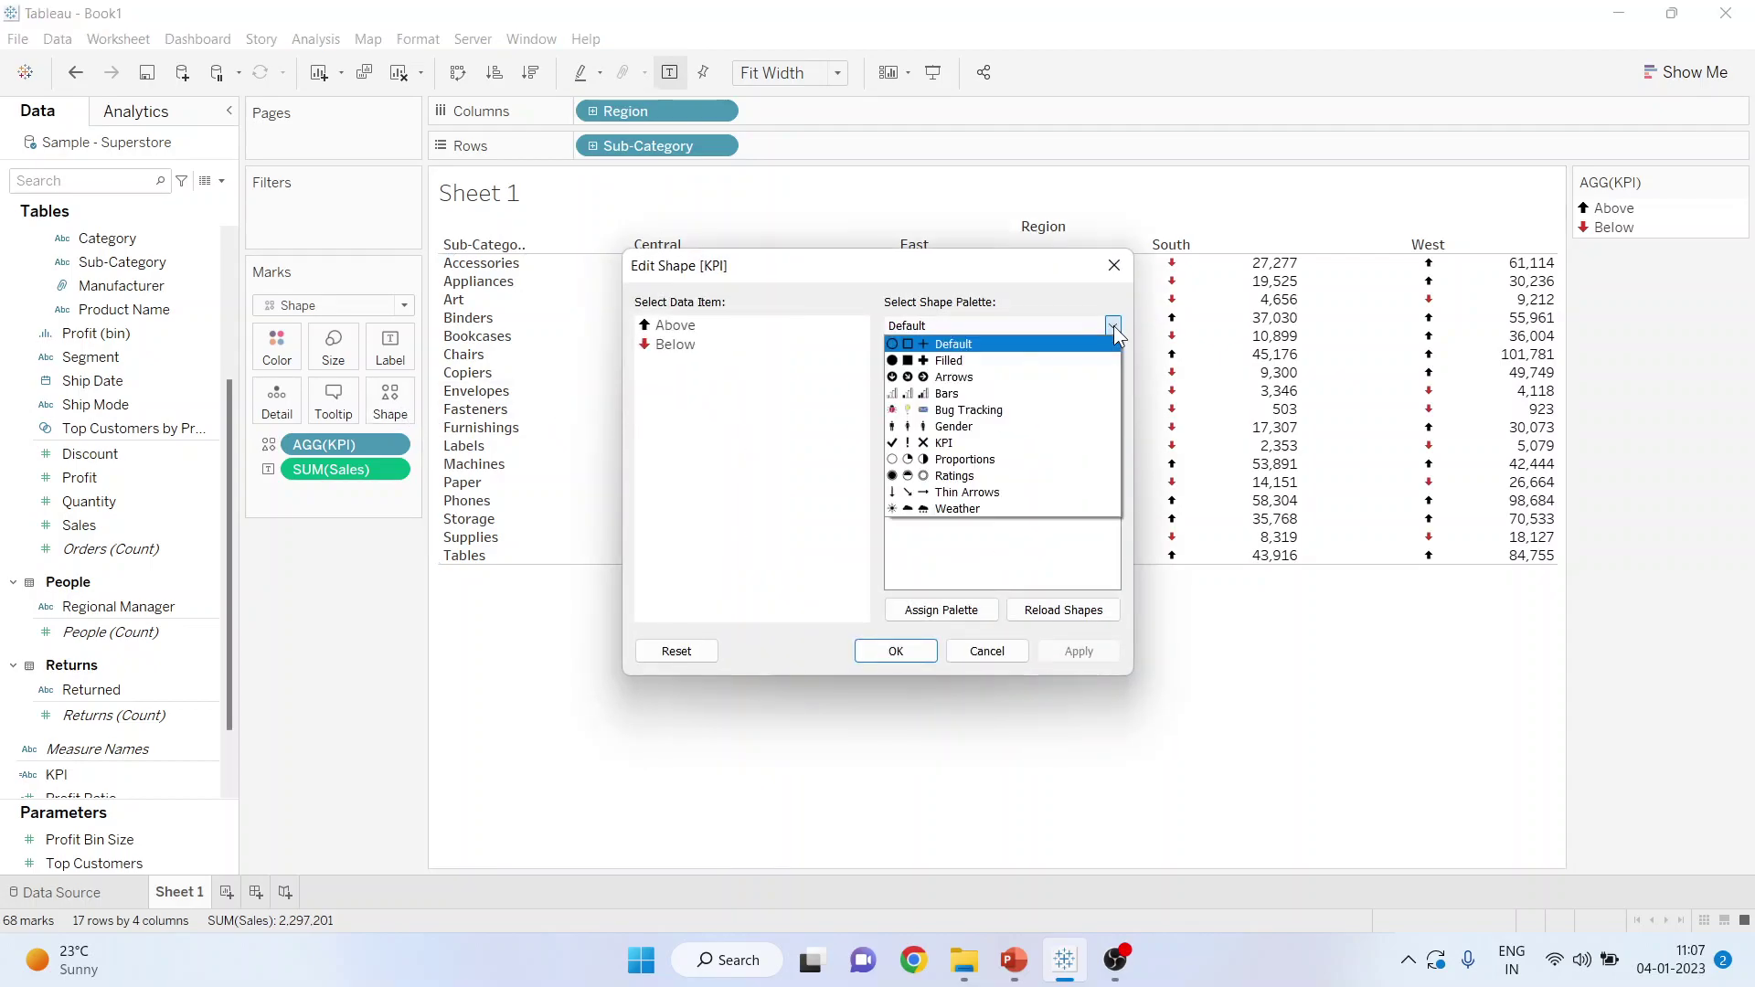
pyautogui.click(1029, 445)
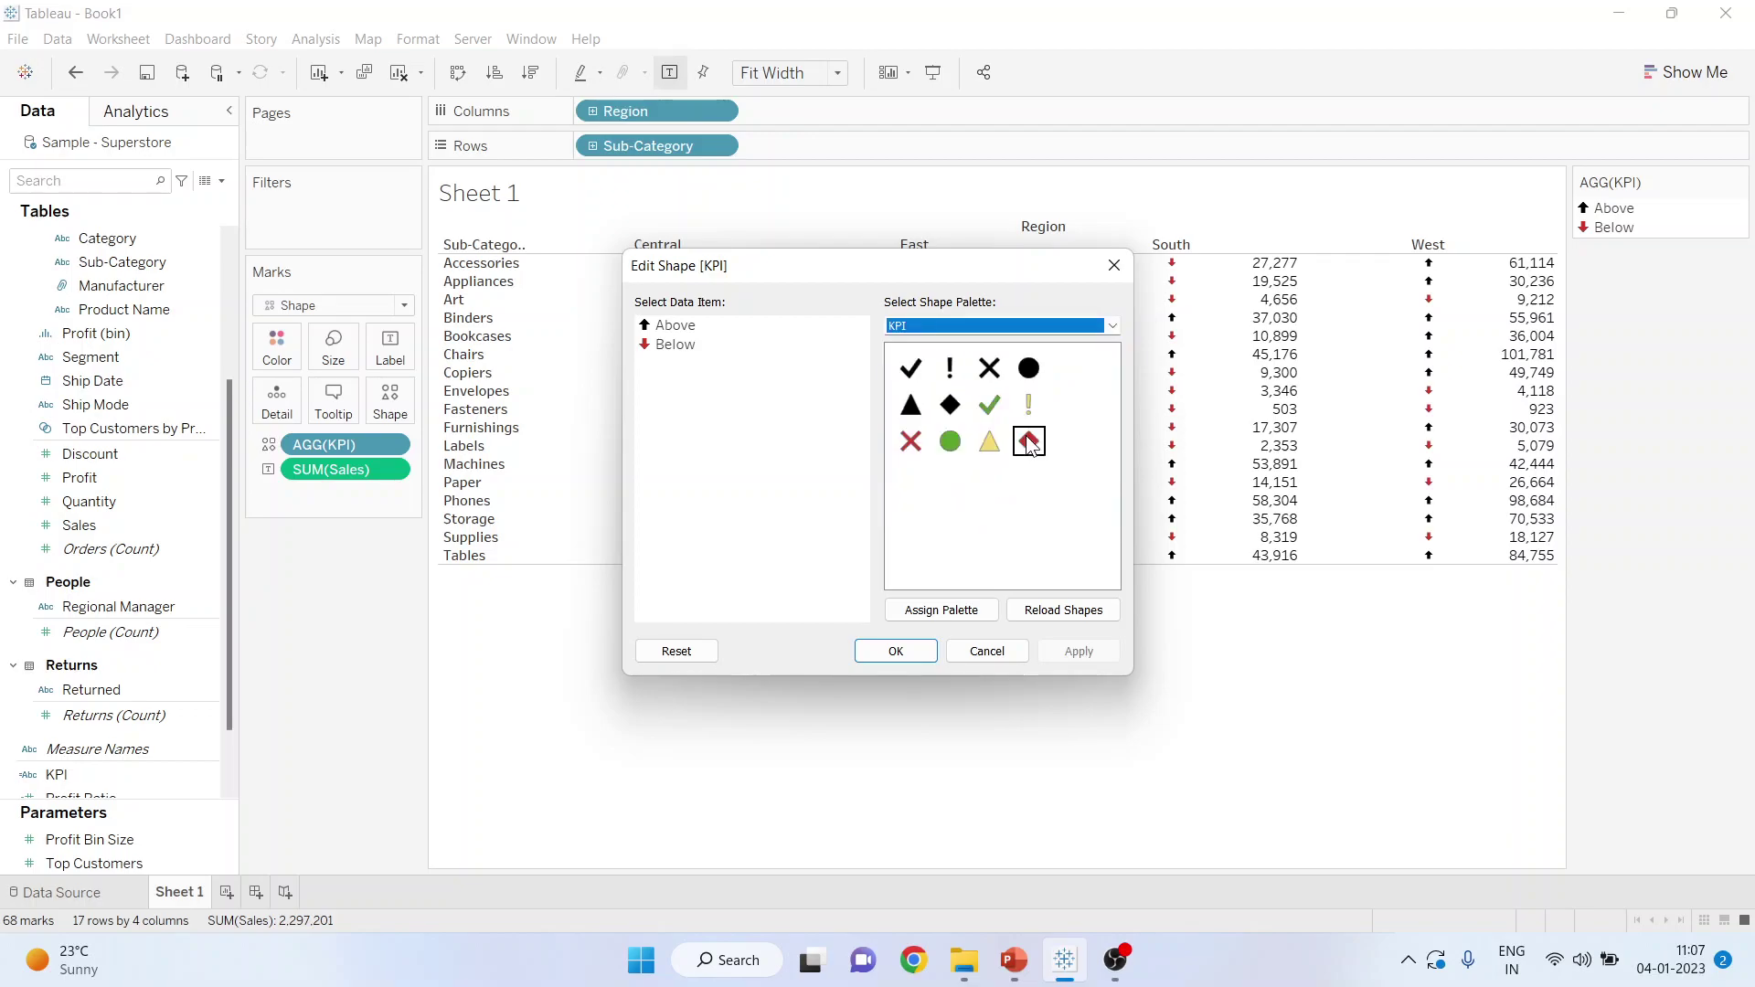
pyautogui.click(678, 330)
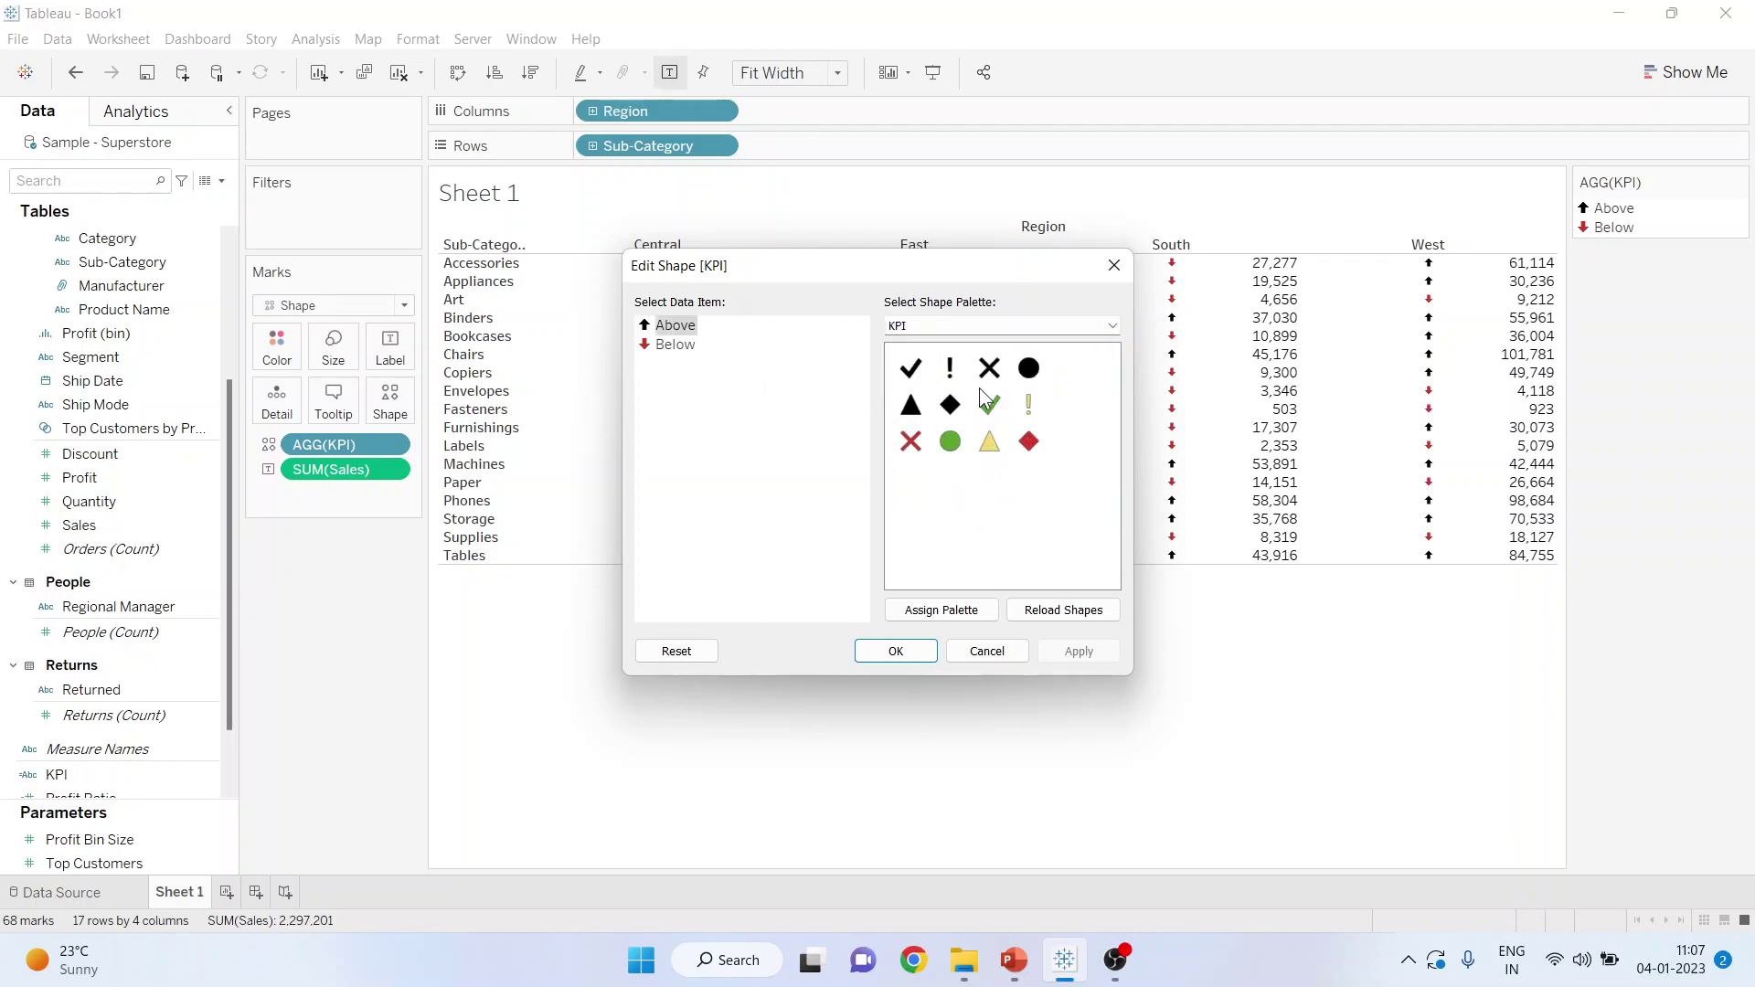
pyautogui.click(912, 383)
pyautogui.click(679, 347)
pyautogui.click(988, 371)
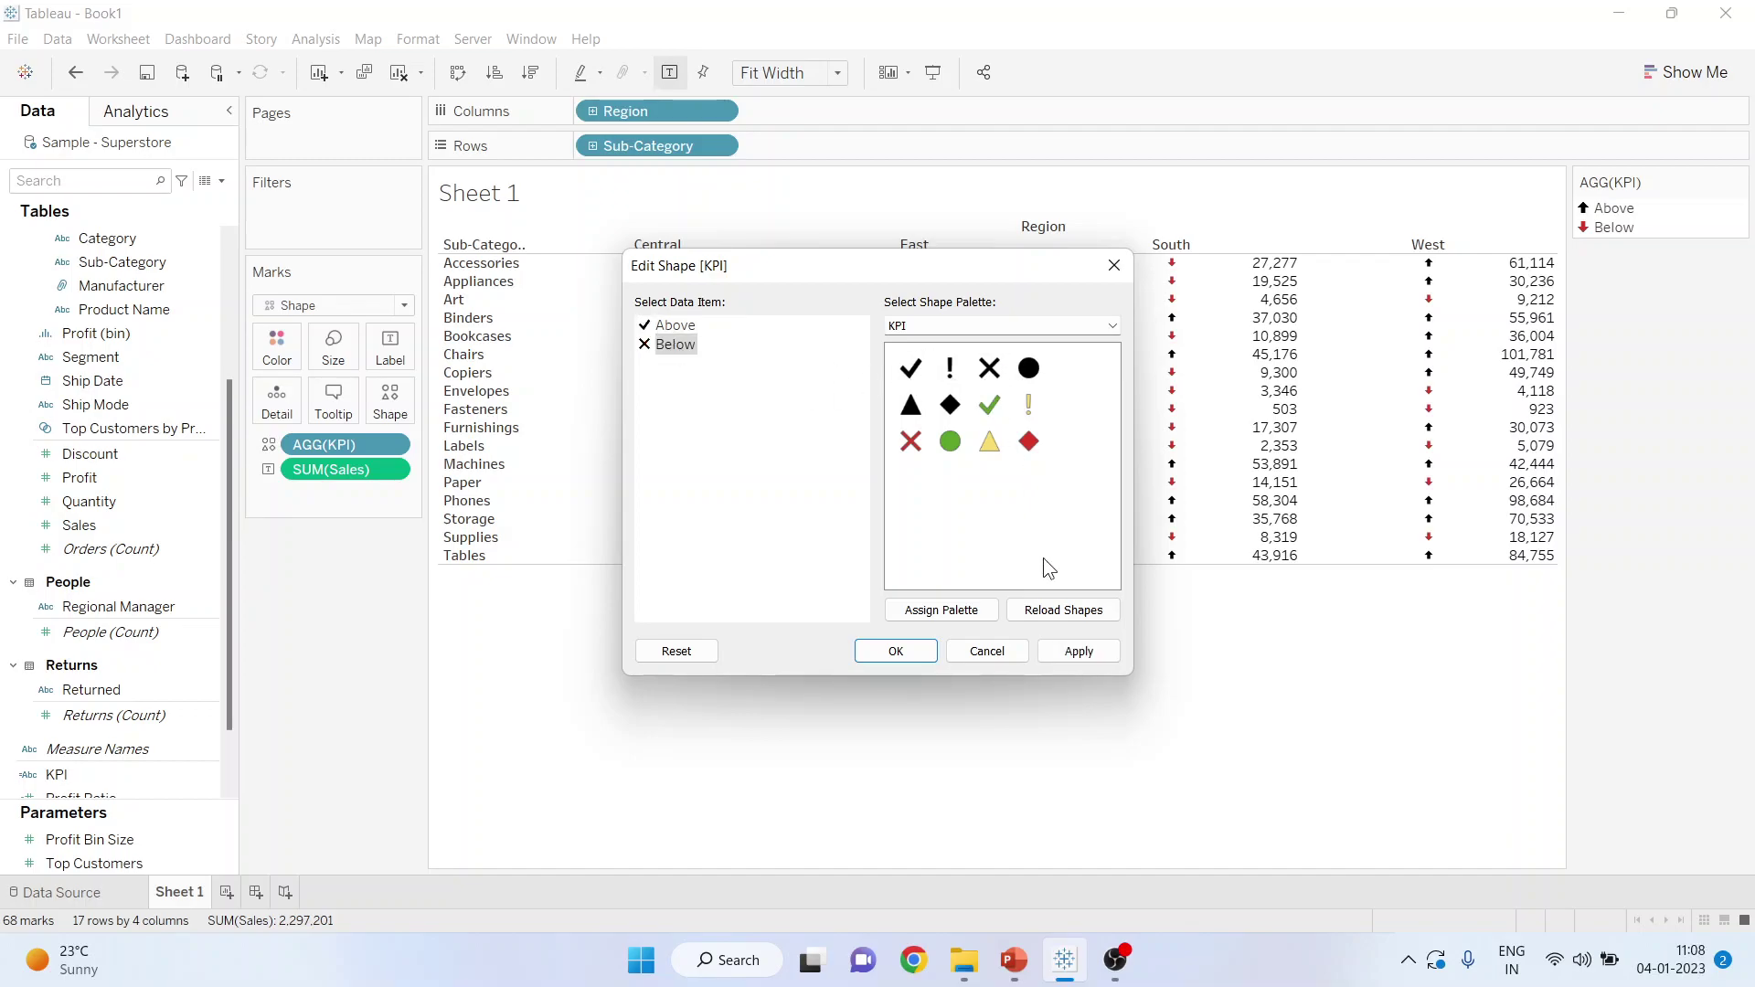
# Step: Apply the tick and cross shapes, colour the marks by KPI, and switch to PowerPoint
pyautogui.click(1079, 653)
pyautogui.click(899, 656)
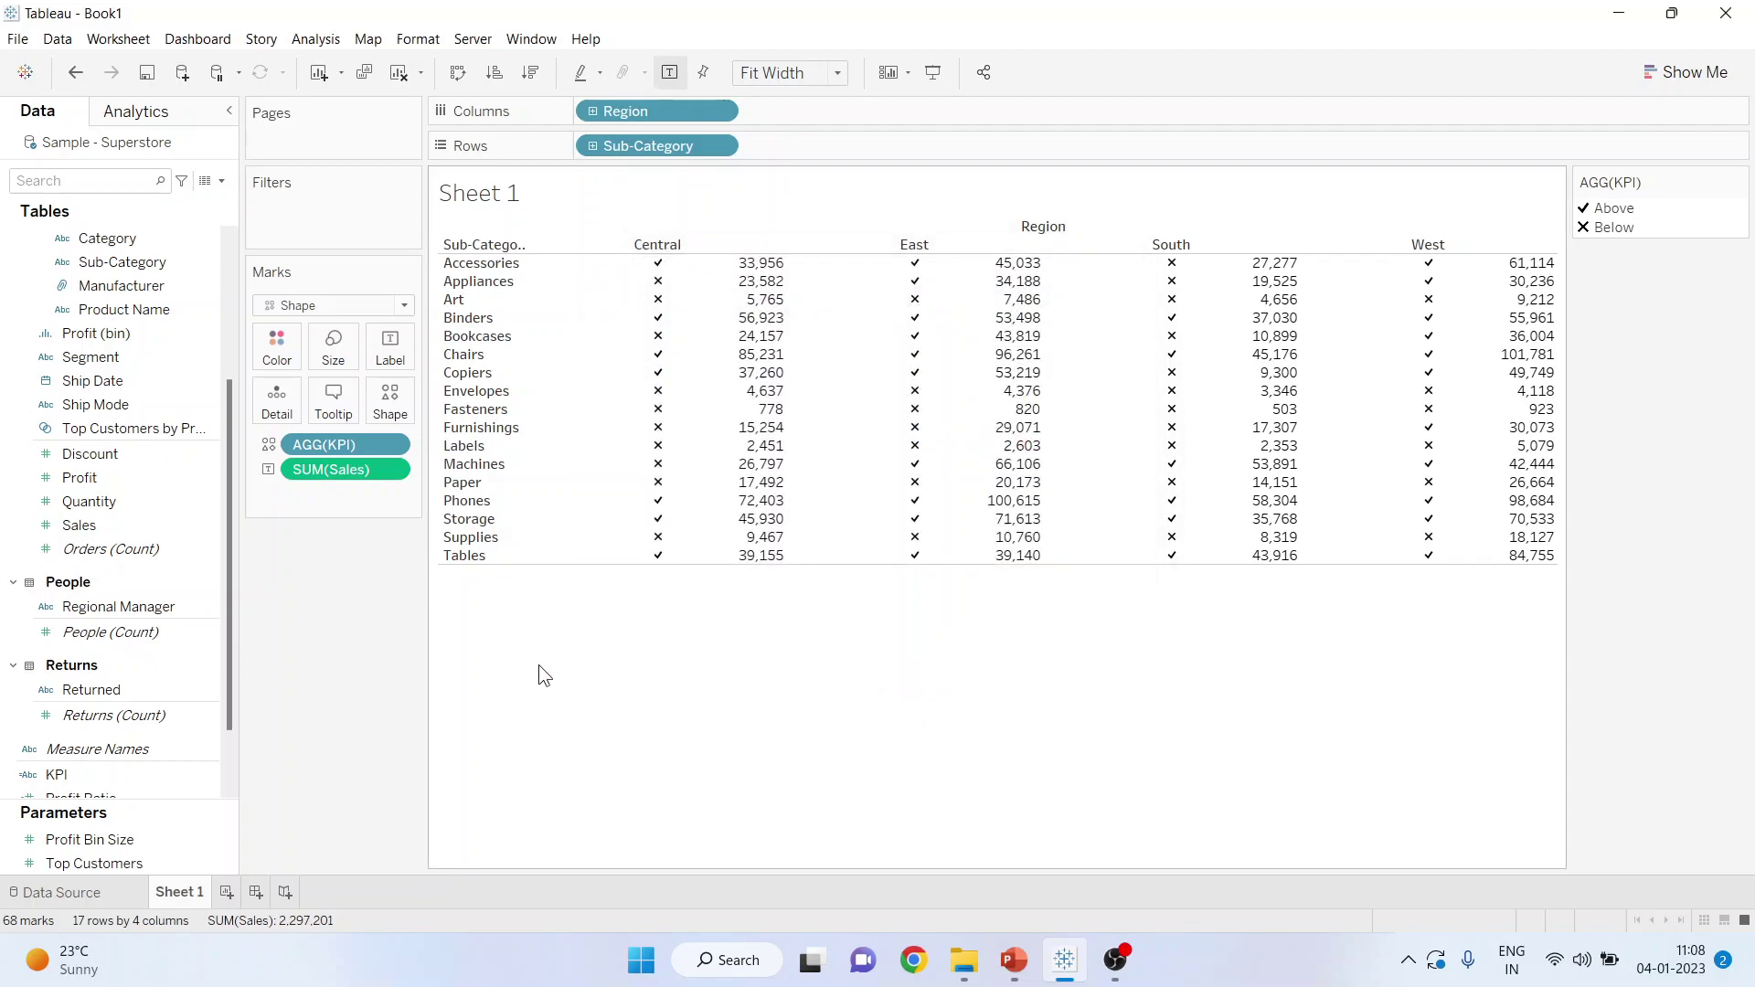
pyautogui.moveTo(94, 775); pyautogui.dragTo(279, 350)
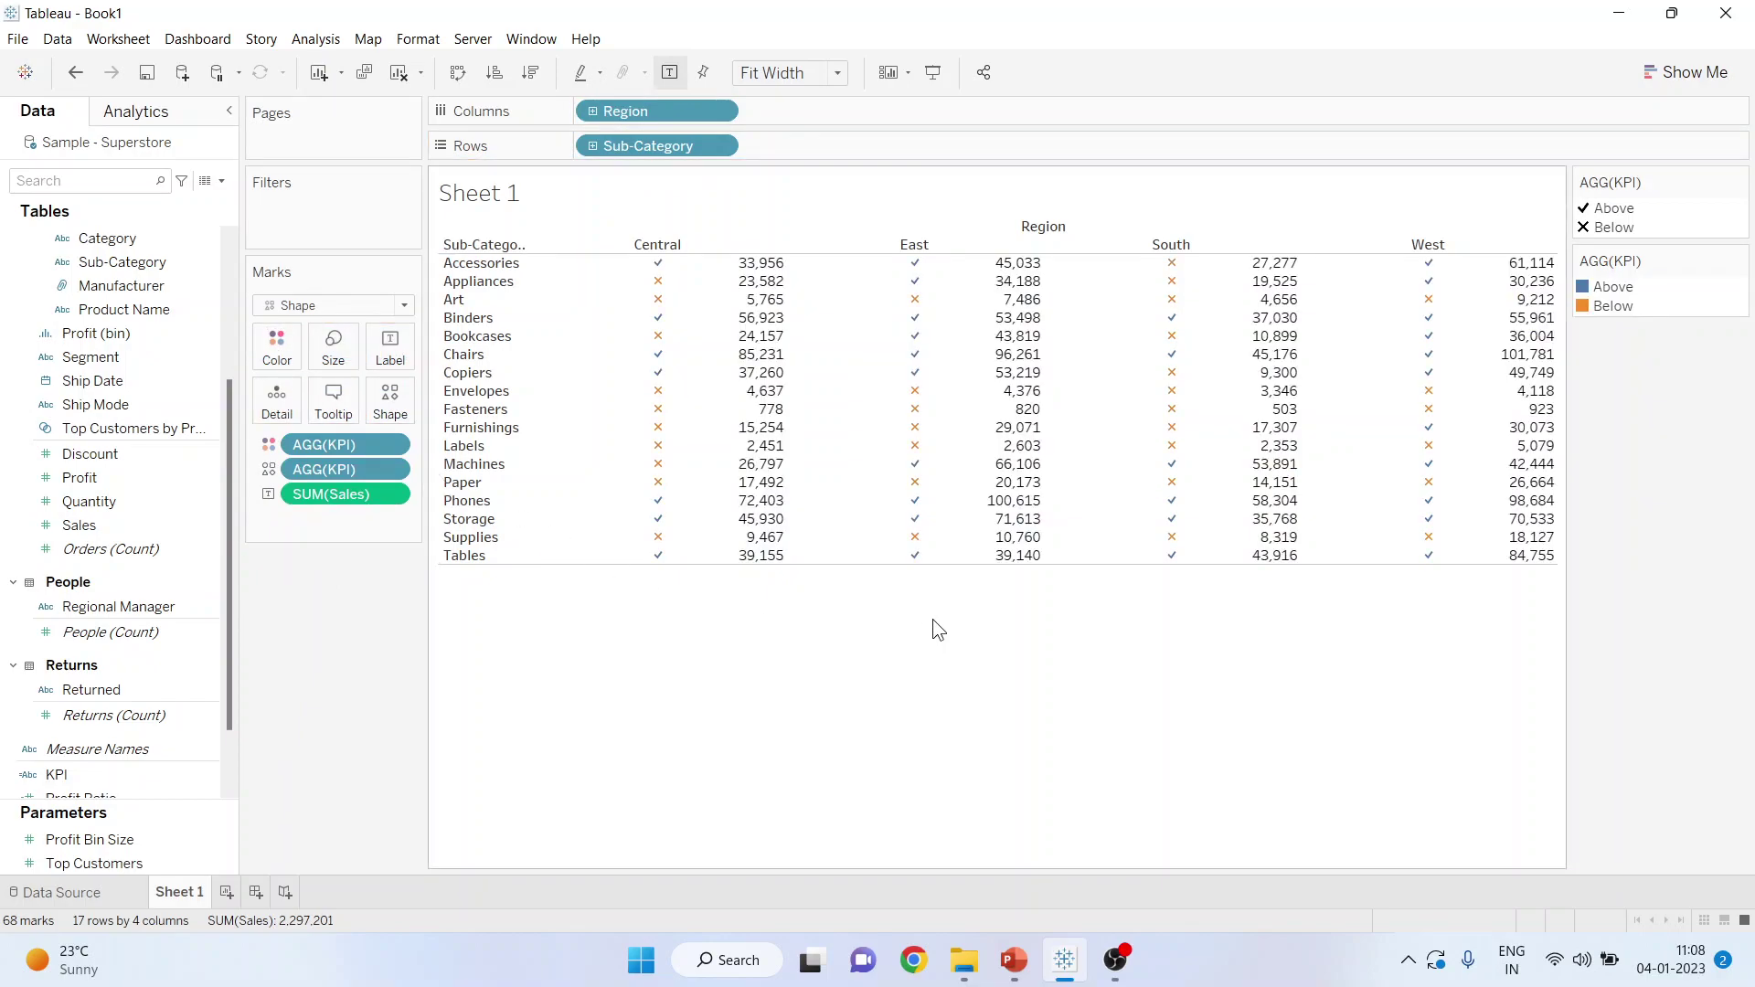
pyautogui.click(1012, 961)
# Step: Select the slide 2 thumbnail to show the Thank You slide
pyautogui.click(165, 428)
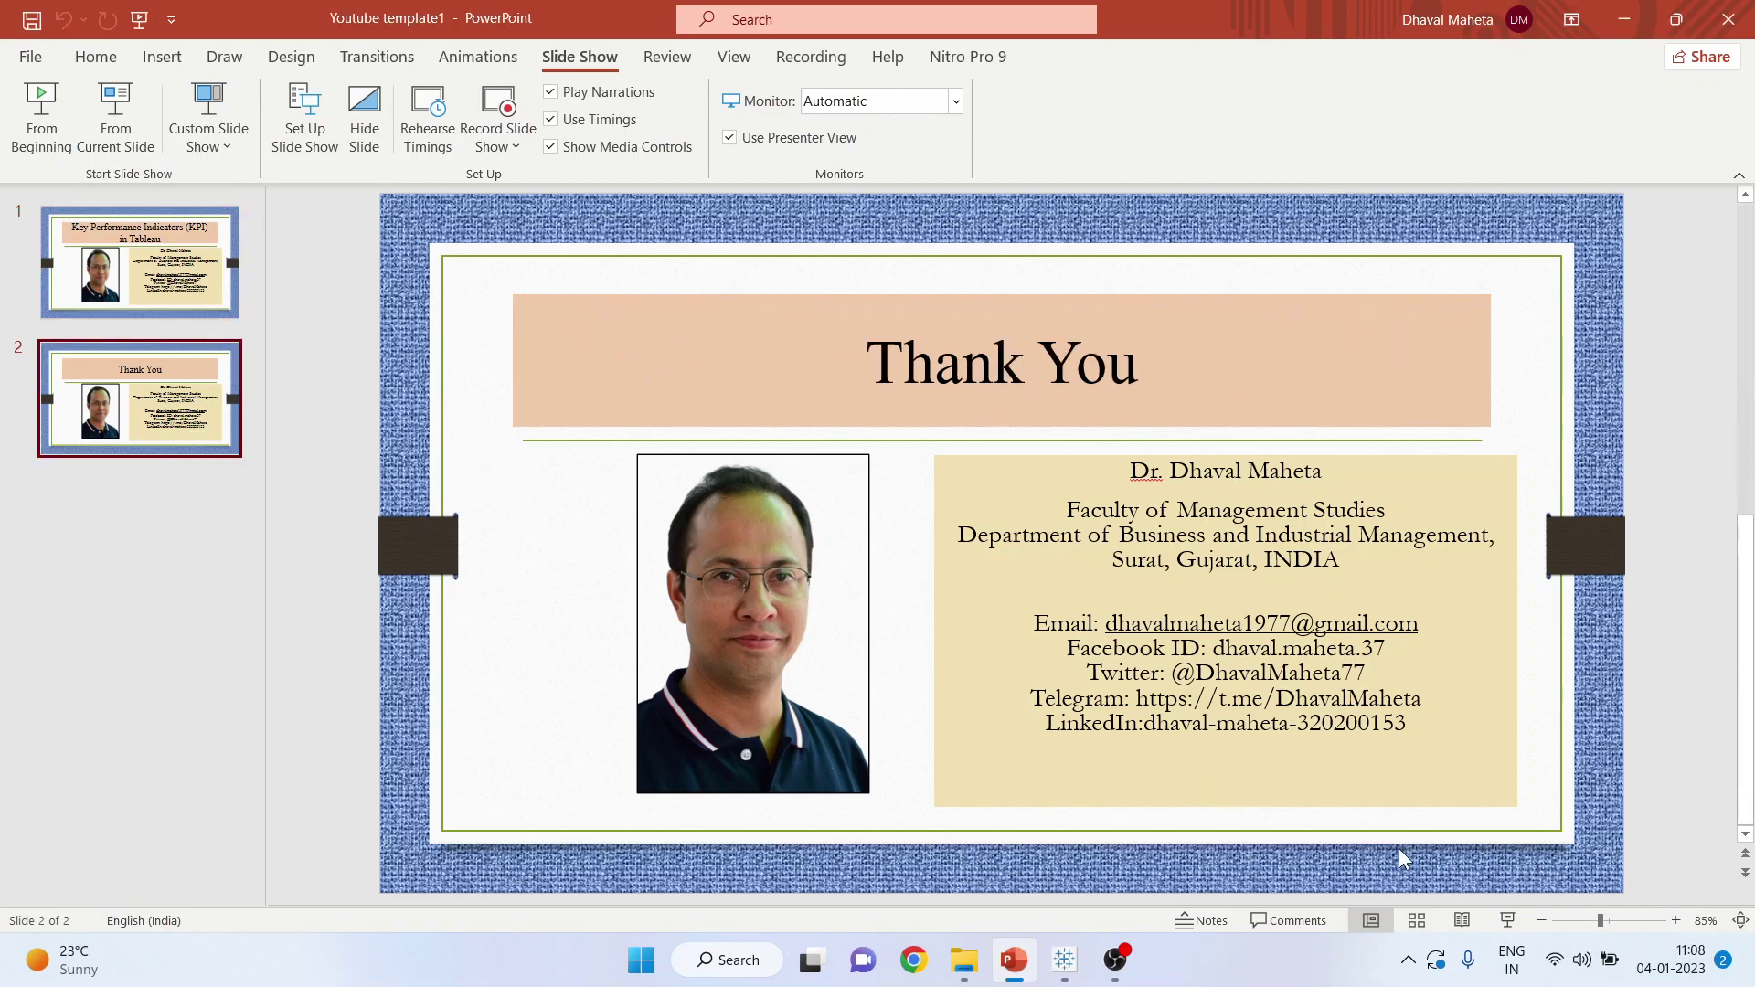